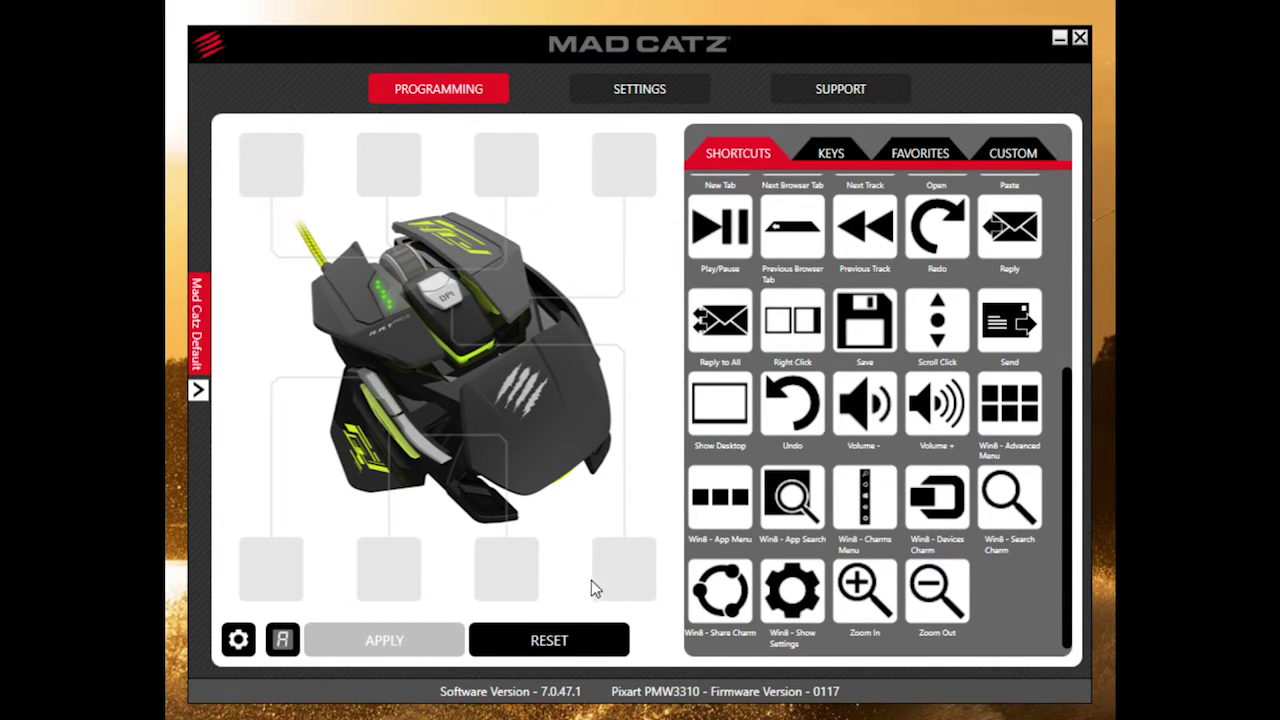
Scroll through the KEYS grid of single keyboard keys, then switch to the empty Favorites list
scroll(1062, 432, "up", 1)
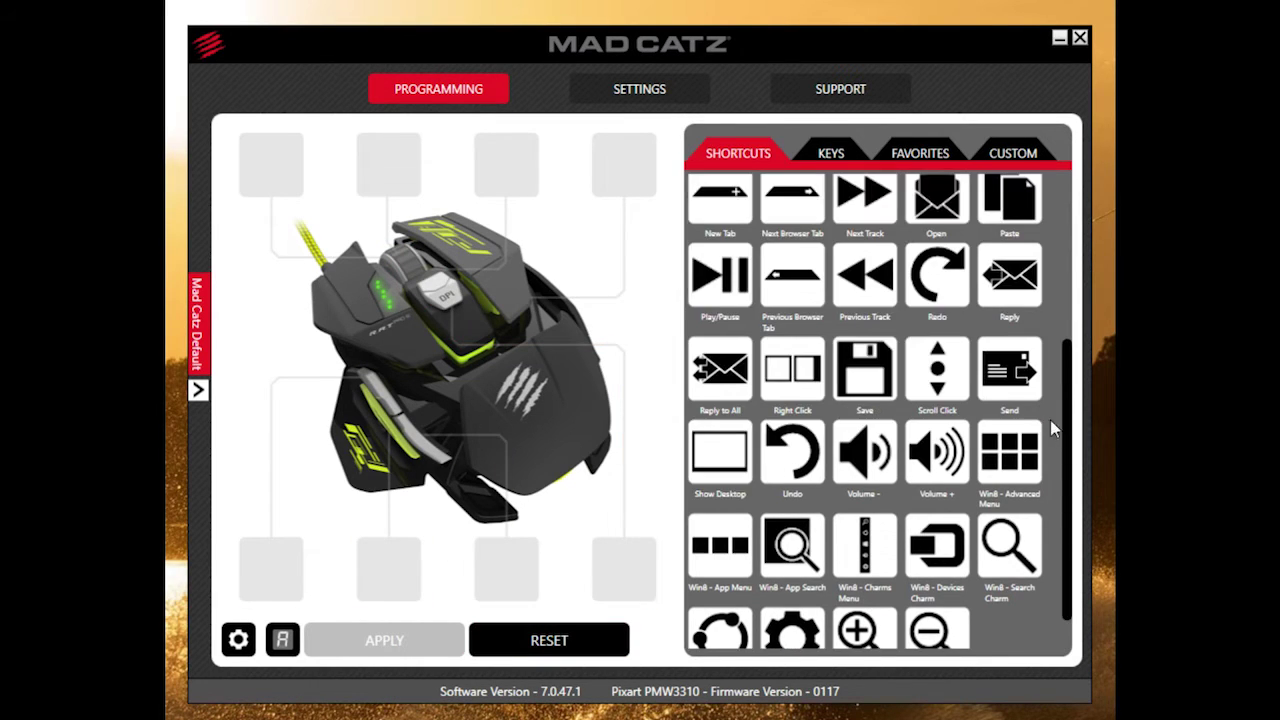
scroll(1062, 432, "up", 6)
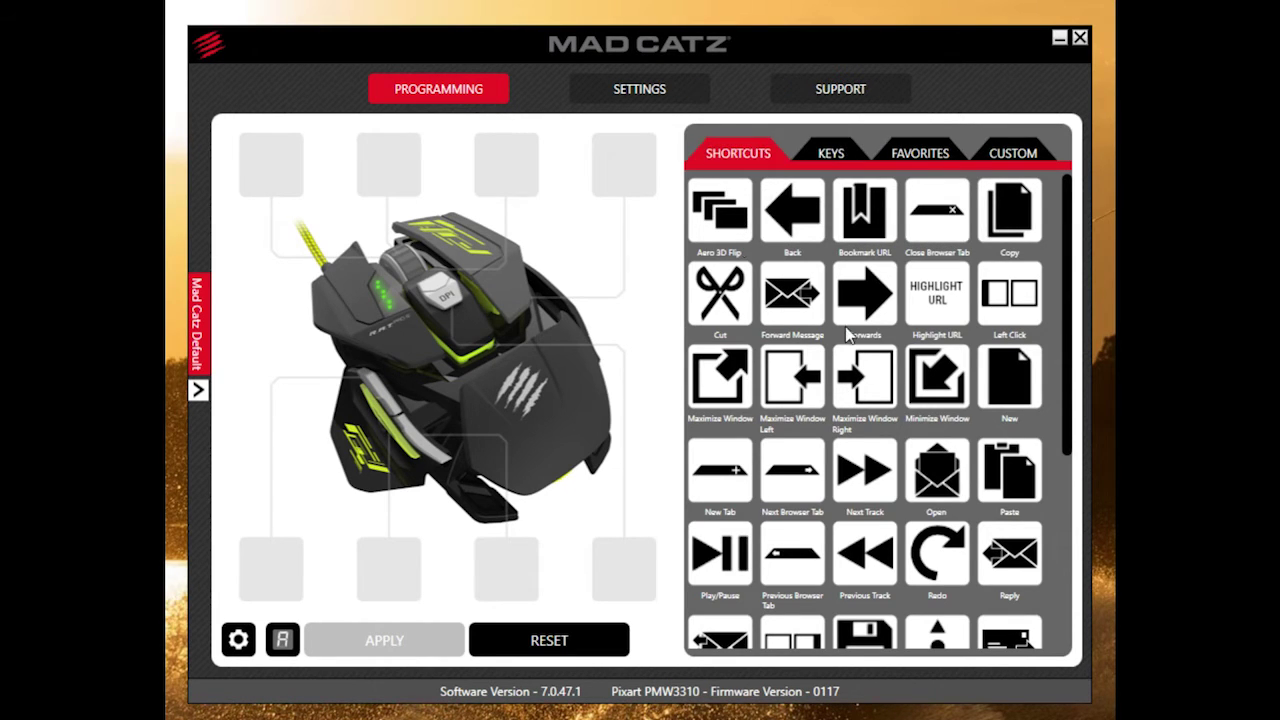
scroll(862, 354, "down", 5)
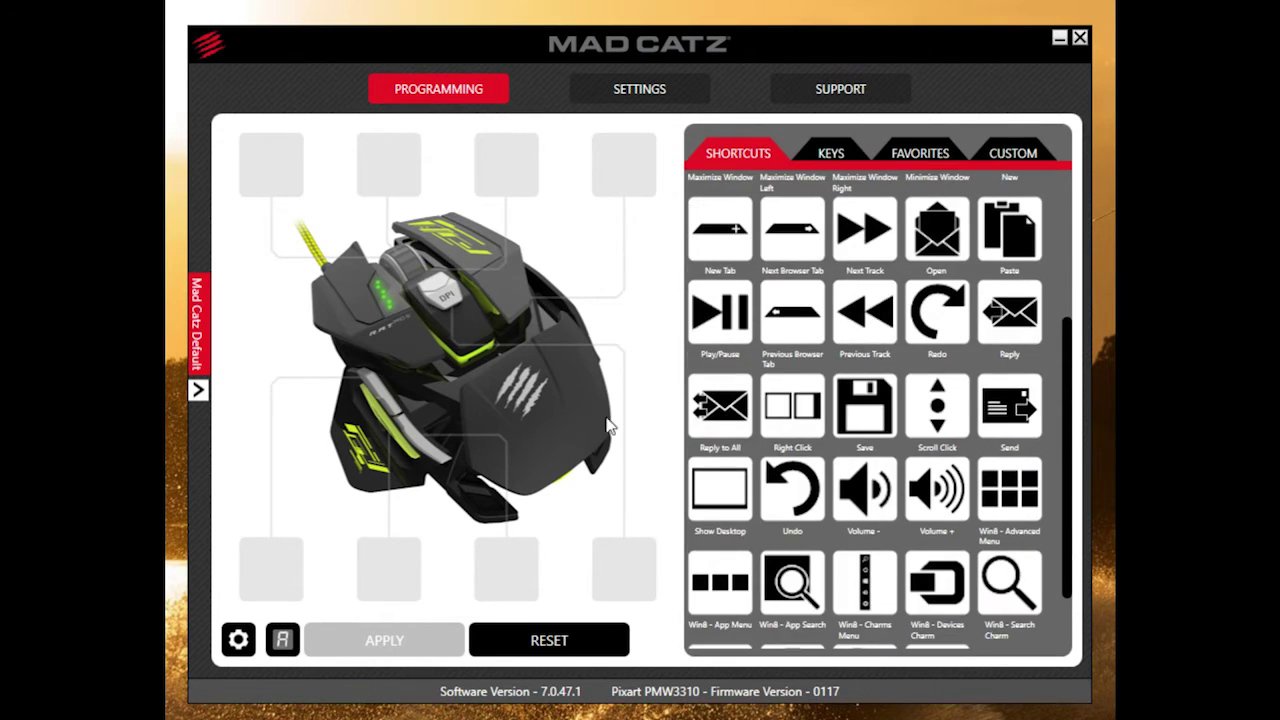
left_click(850, 164)
scroll(928, 358, "down", 4)
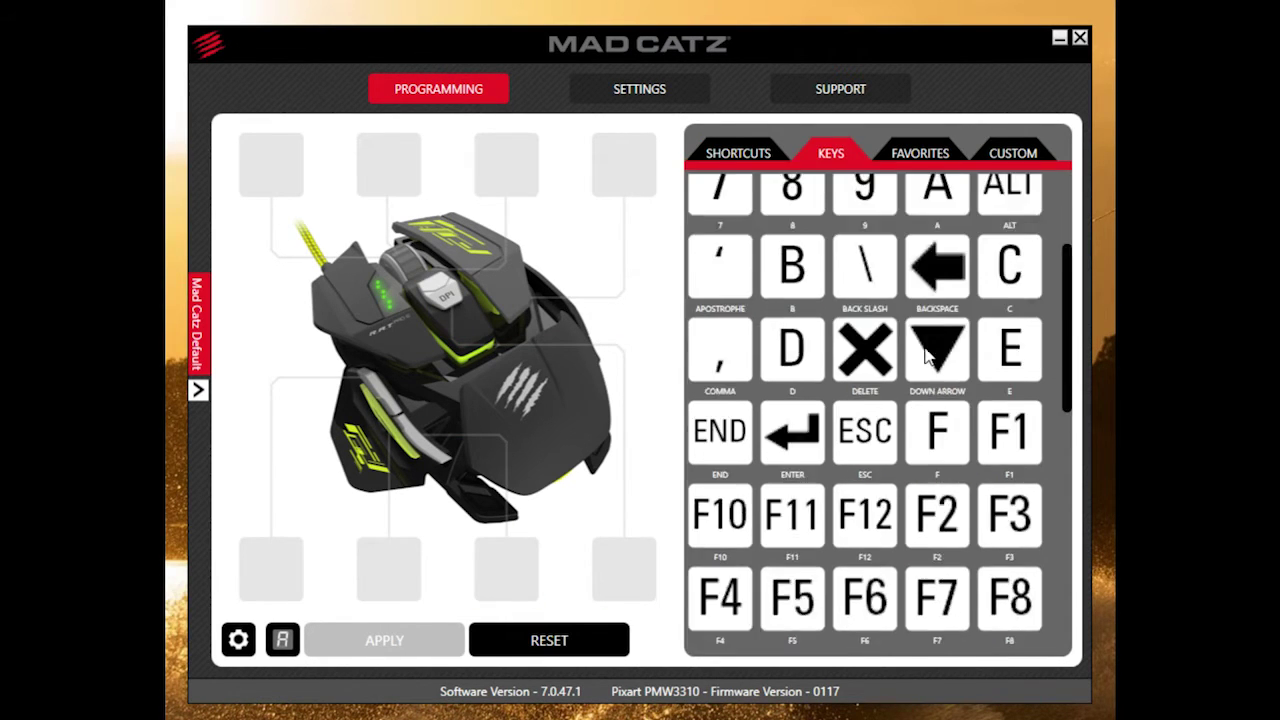
scroll(926, 356, "down", 15)
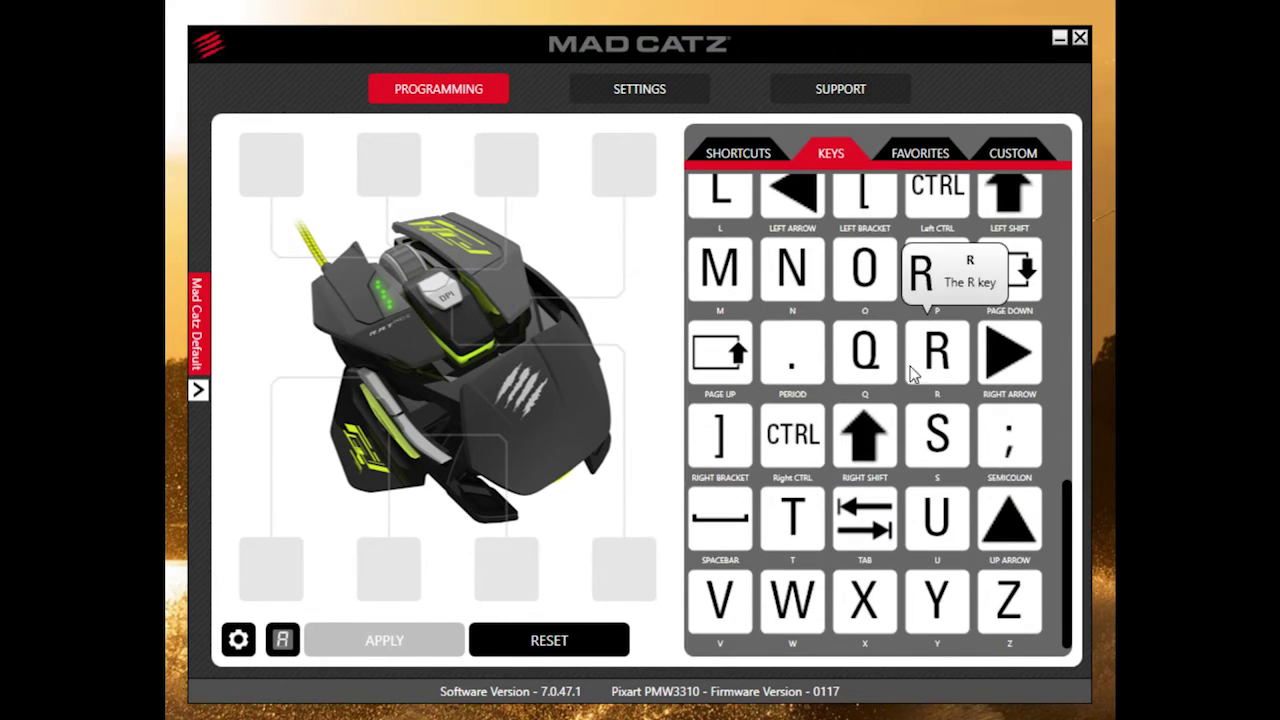
scroll(905, 390, "up", 15)
scroll(898, 401, "up", 2)
scroll(920, 395, "down", 3)
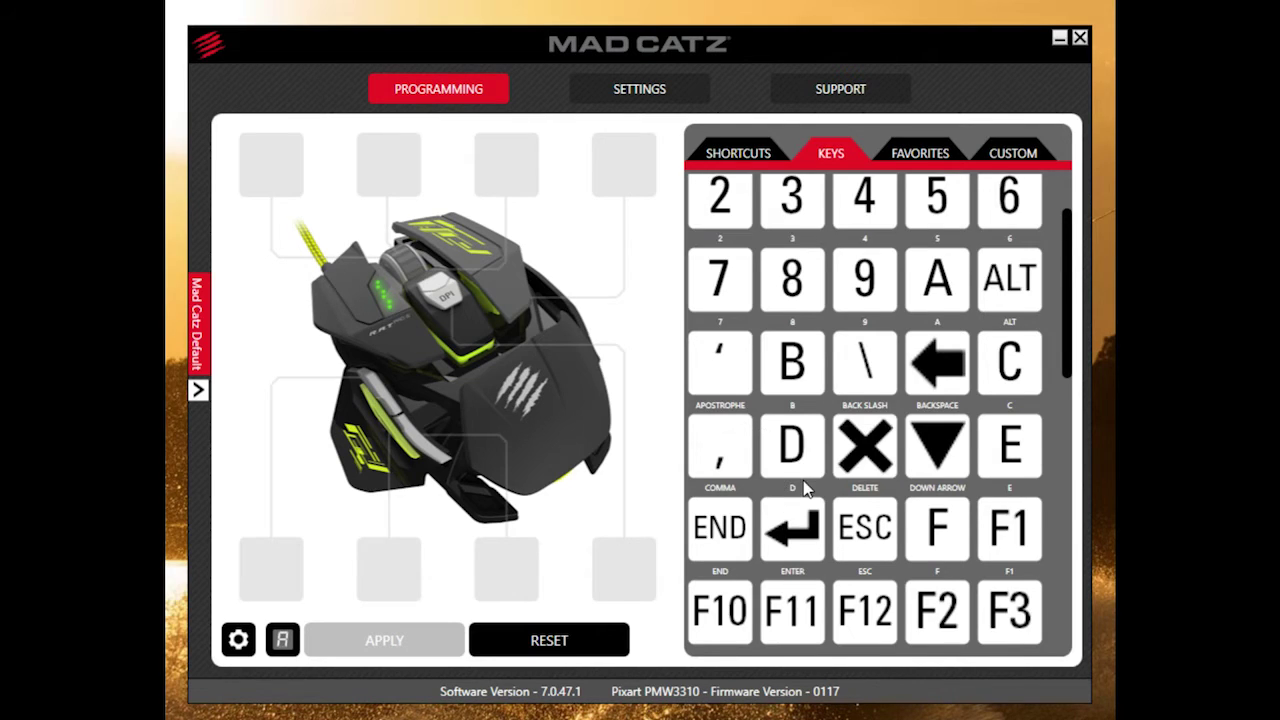
scroll(806, 488, "up", 2)
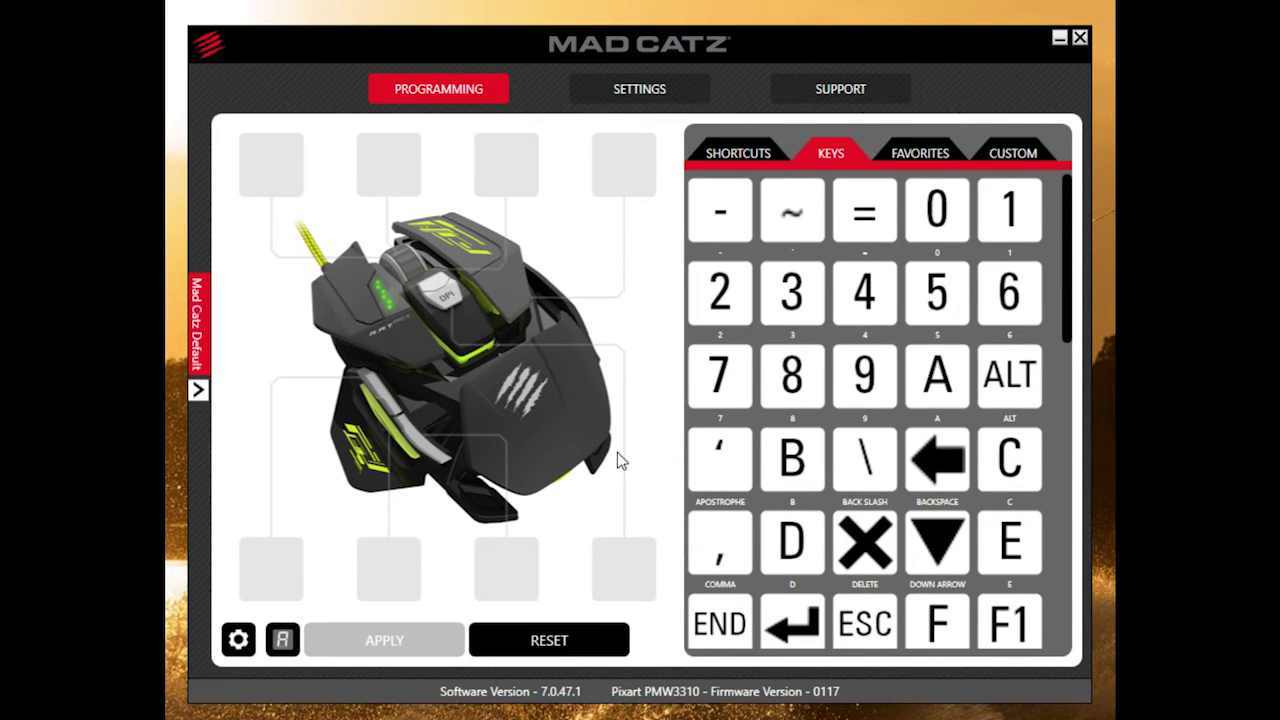
left_click(927, 158)
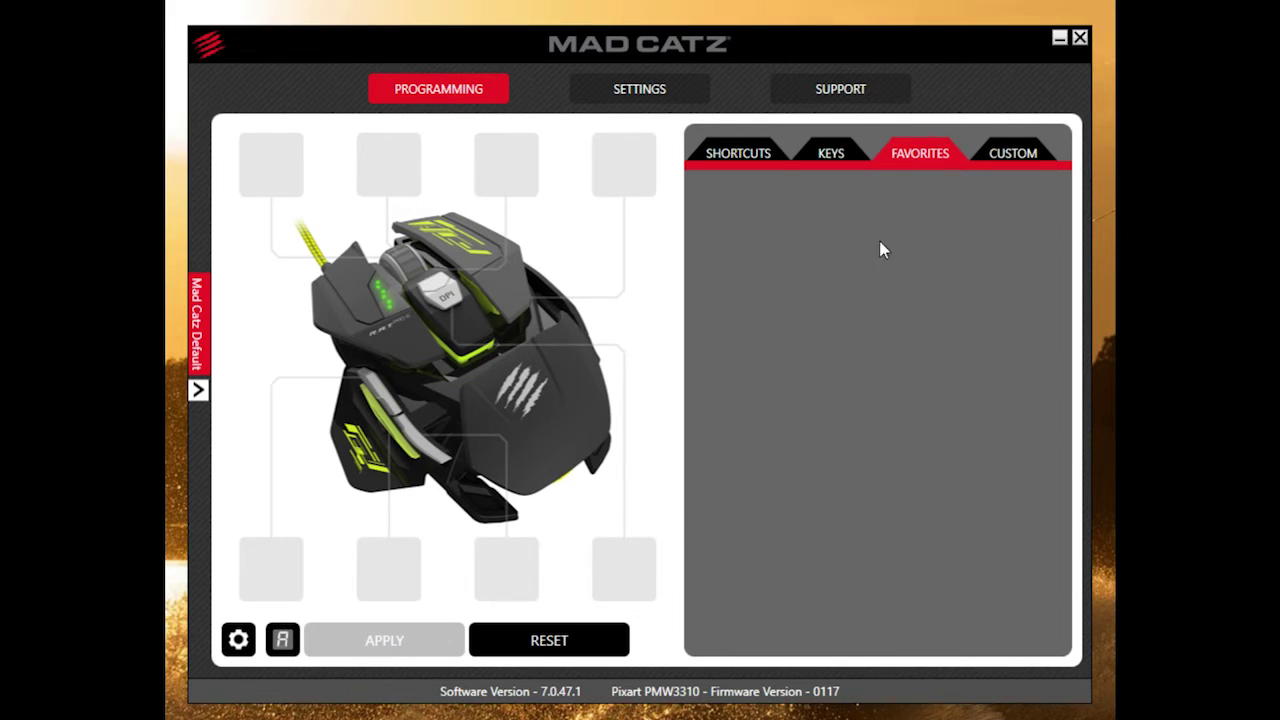
Start a new custom command named 'macro1' in the Custom area
left_click(1005, 152)
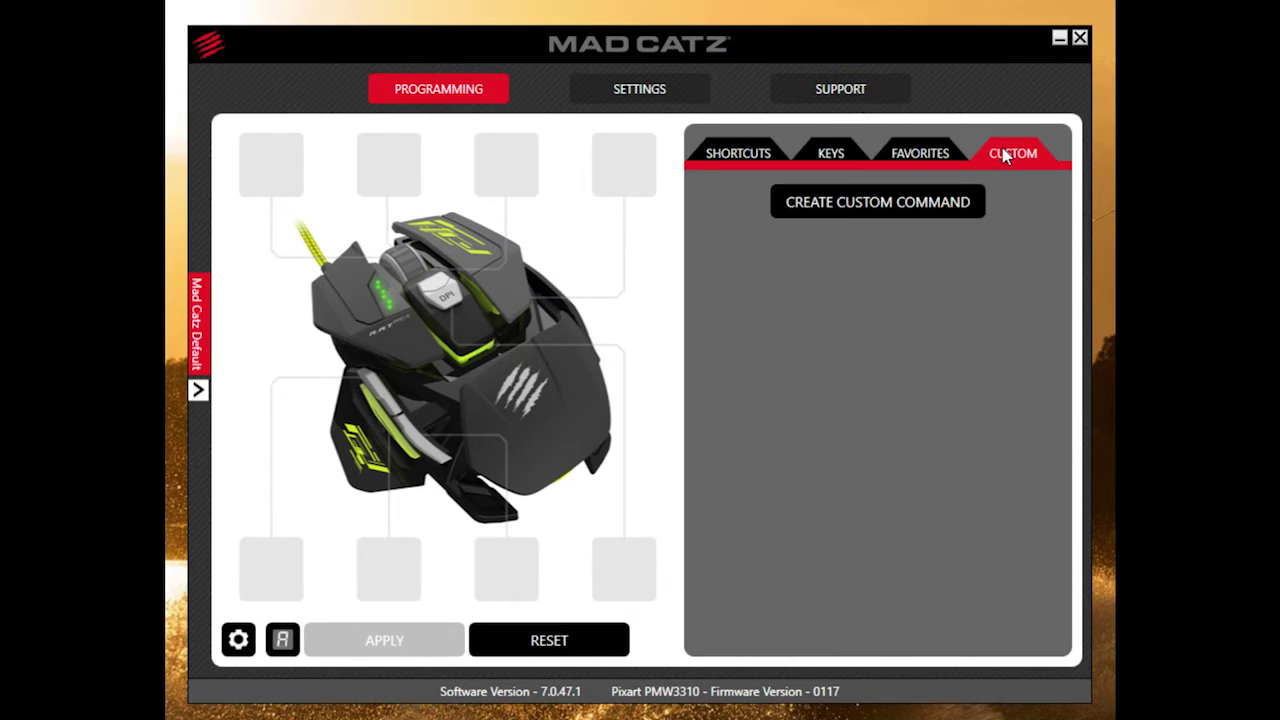
left_click(941, 202)
mouse_move(494, 263)
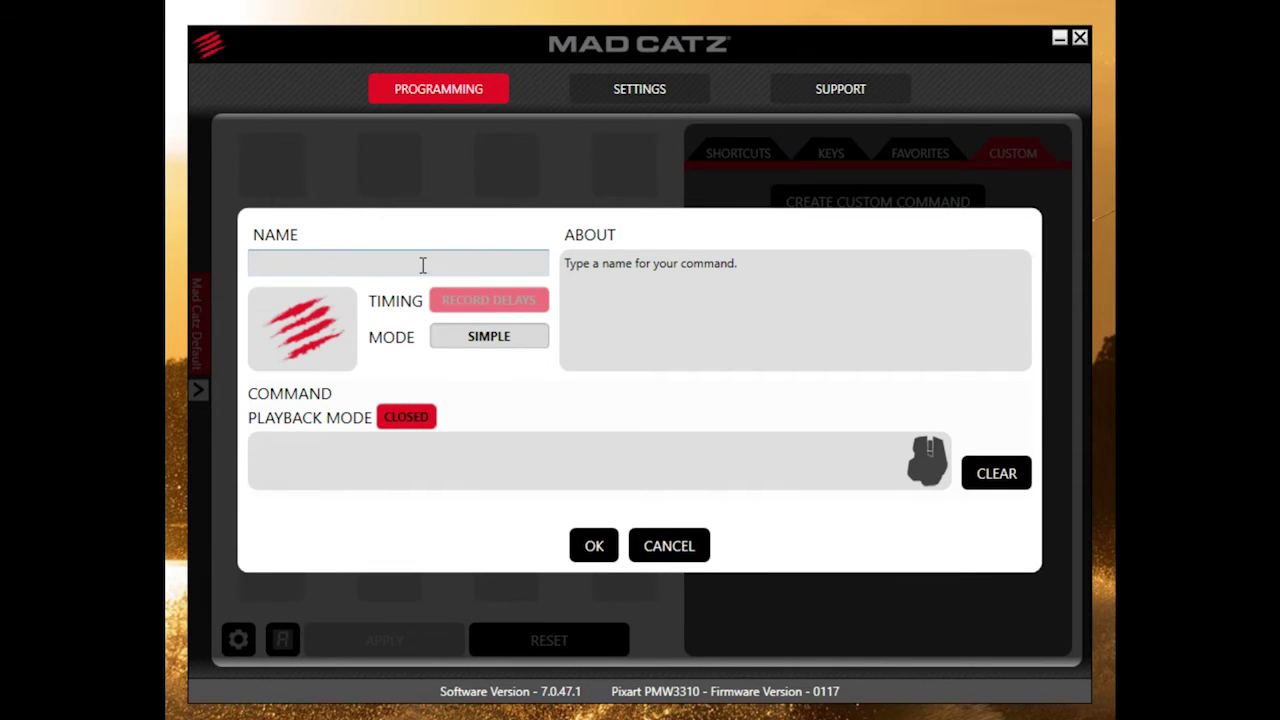
type("macro1")
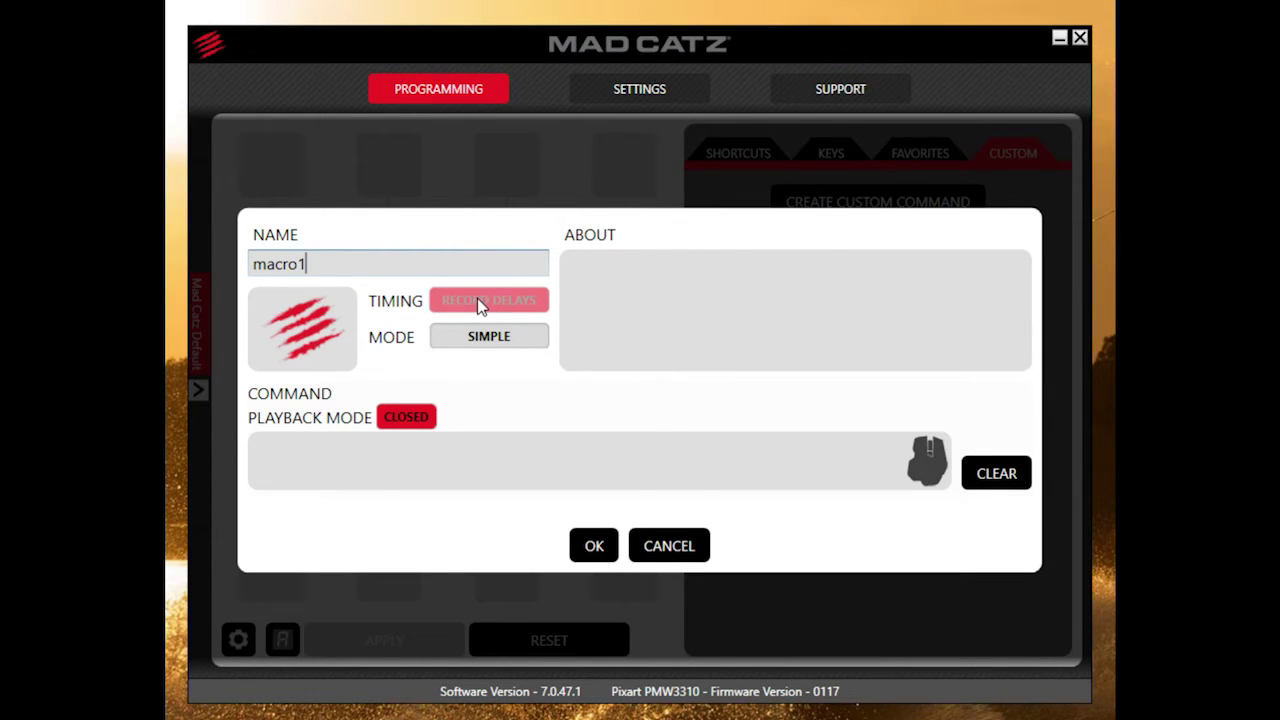
Record the keystrokes W, A+S, D, T, H, E and F+G into the macro
mouse_move(316, 464)
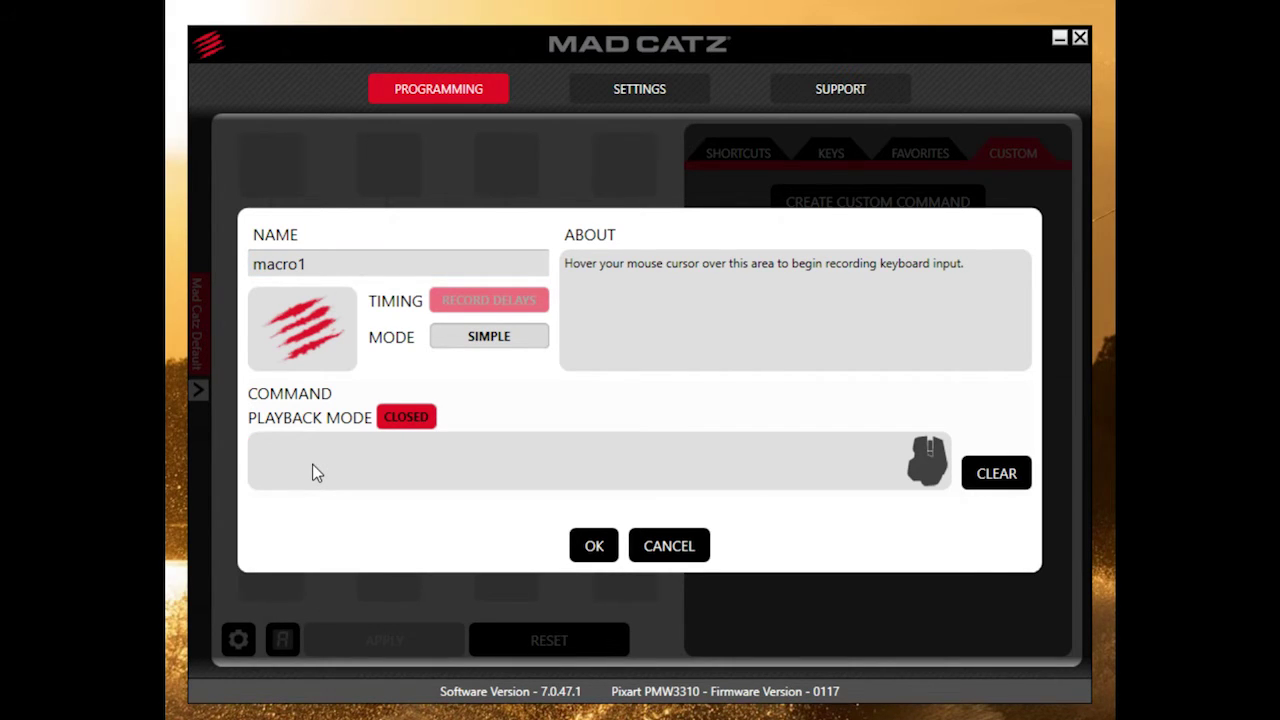
key("w")
key("a+s")
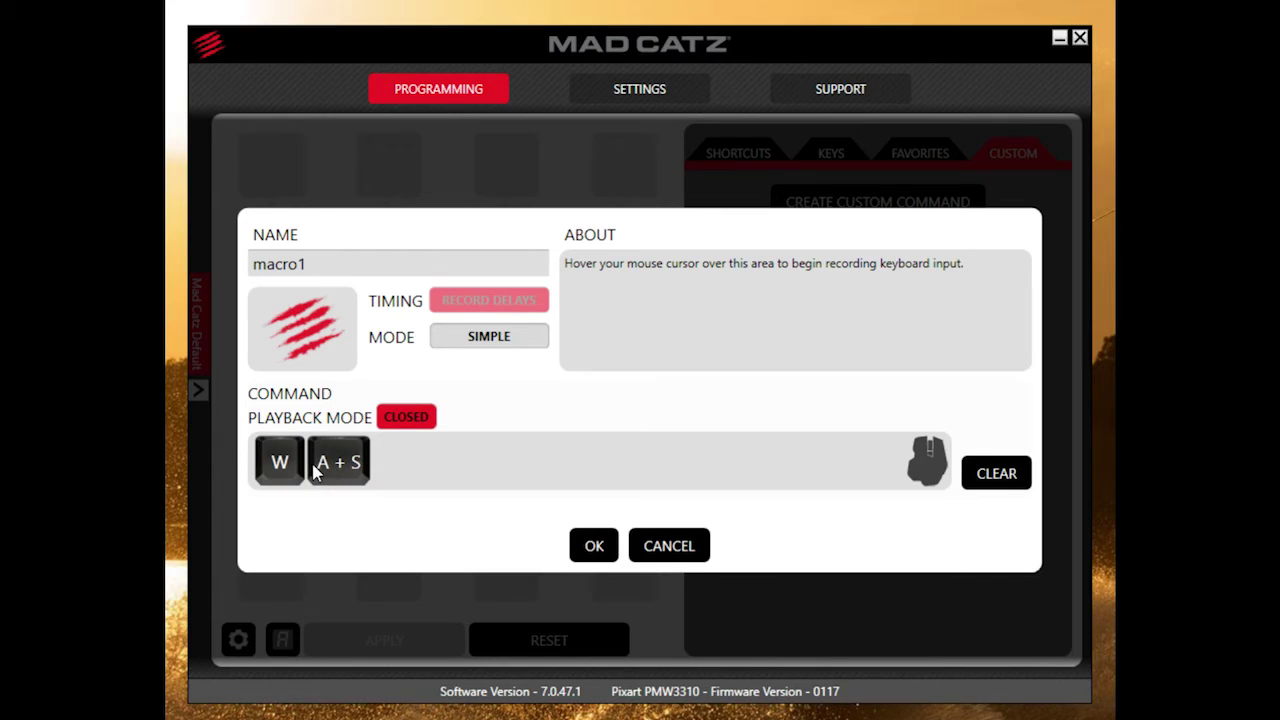
key("d")
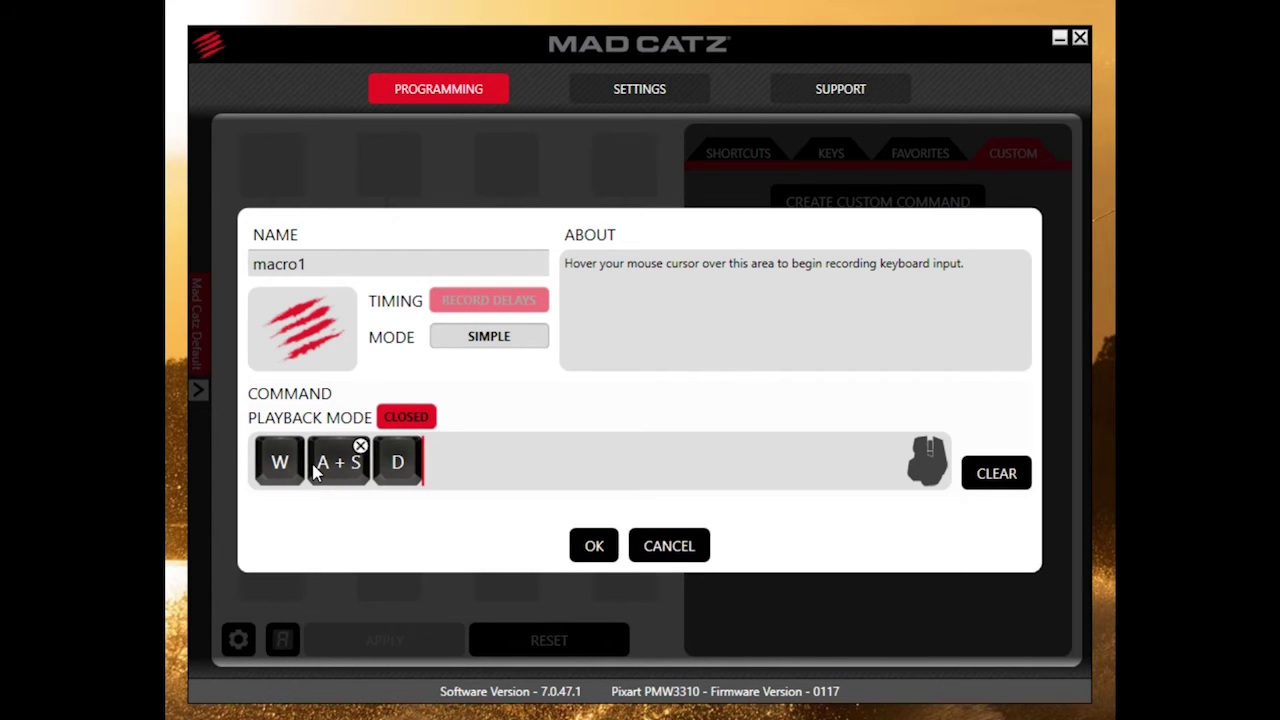
key("t")
key("h")
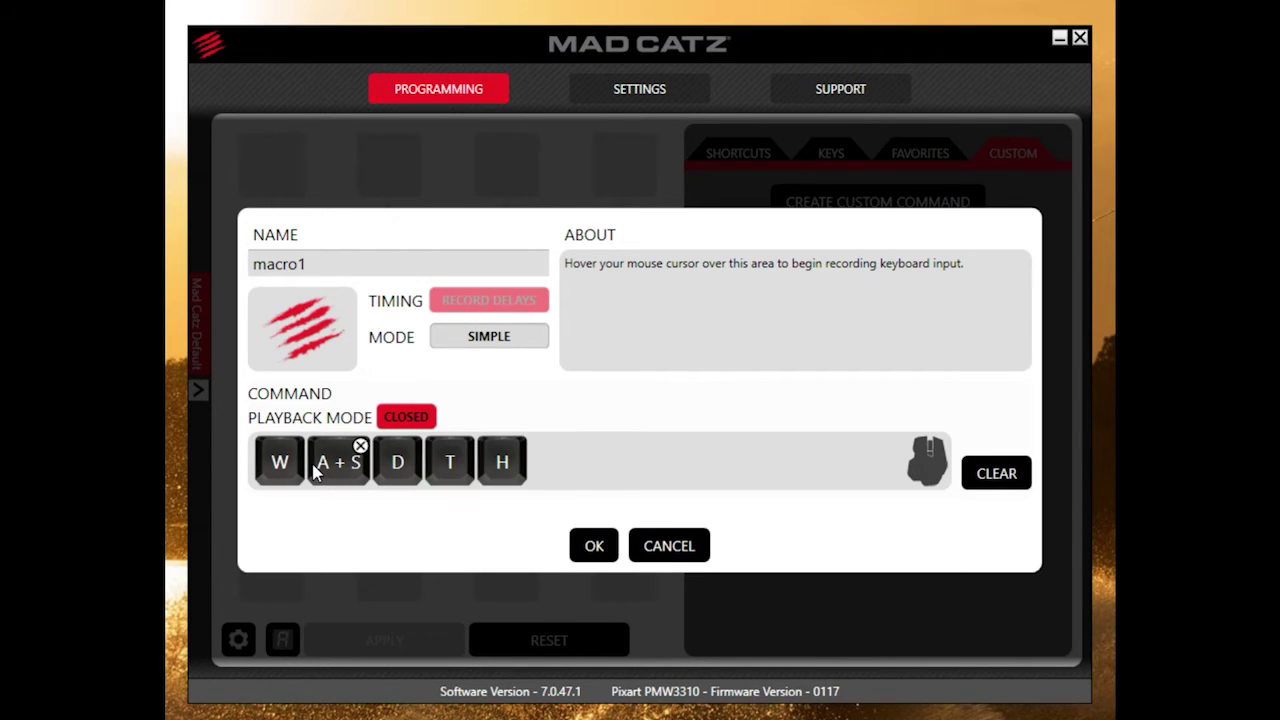
key("e")
key("f")
key("g")
Cancel the editor, discarding the macro1 recording
mouse_move(609, 471)
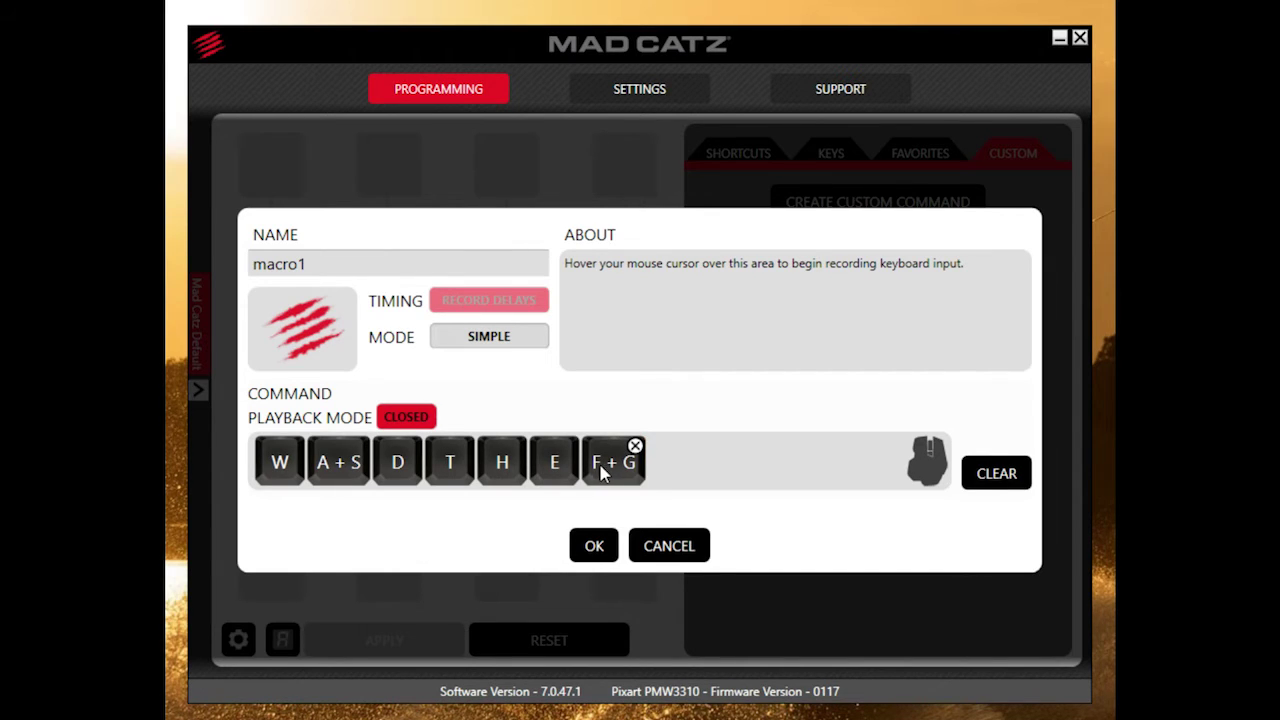
mouse_move(430, 472)
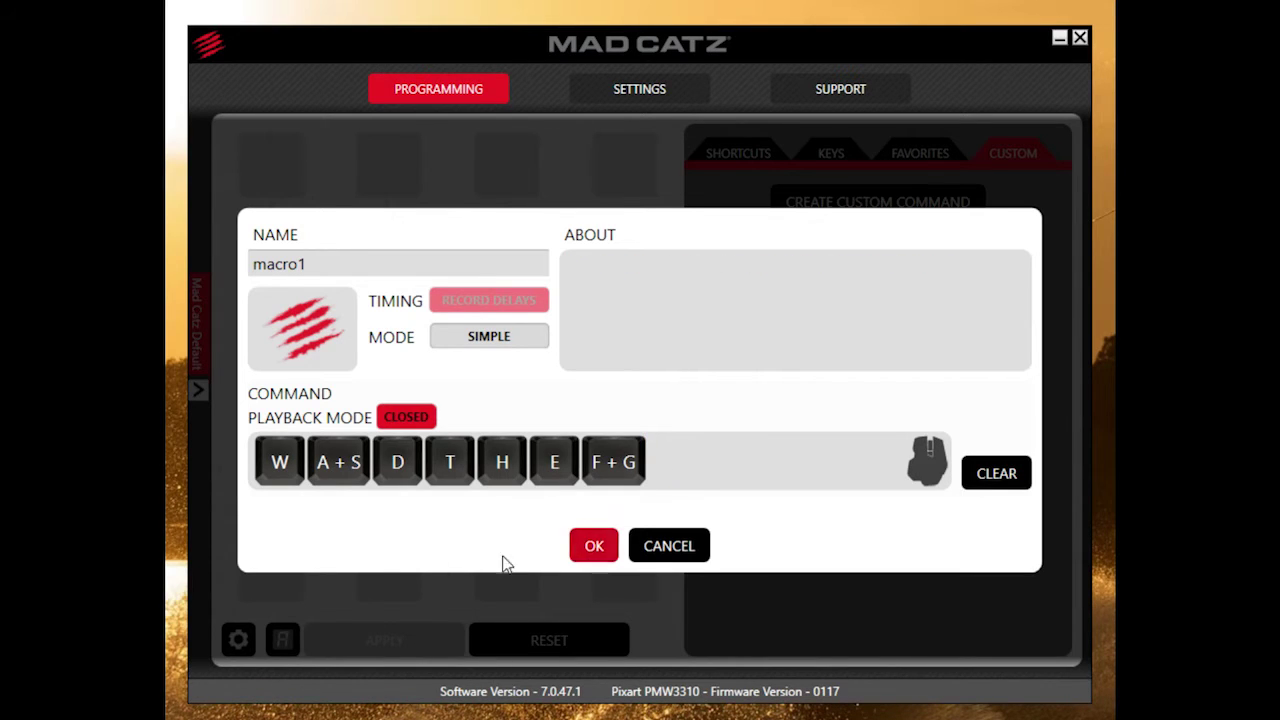
left_click(667, 555)
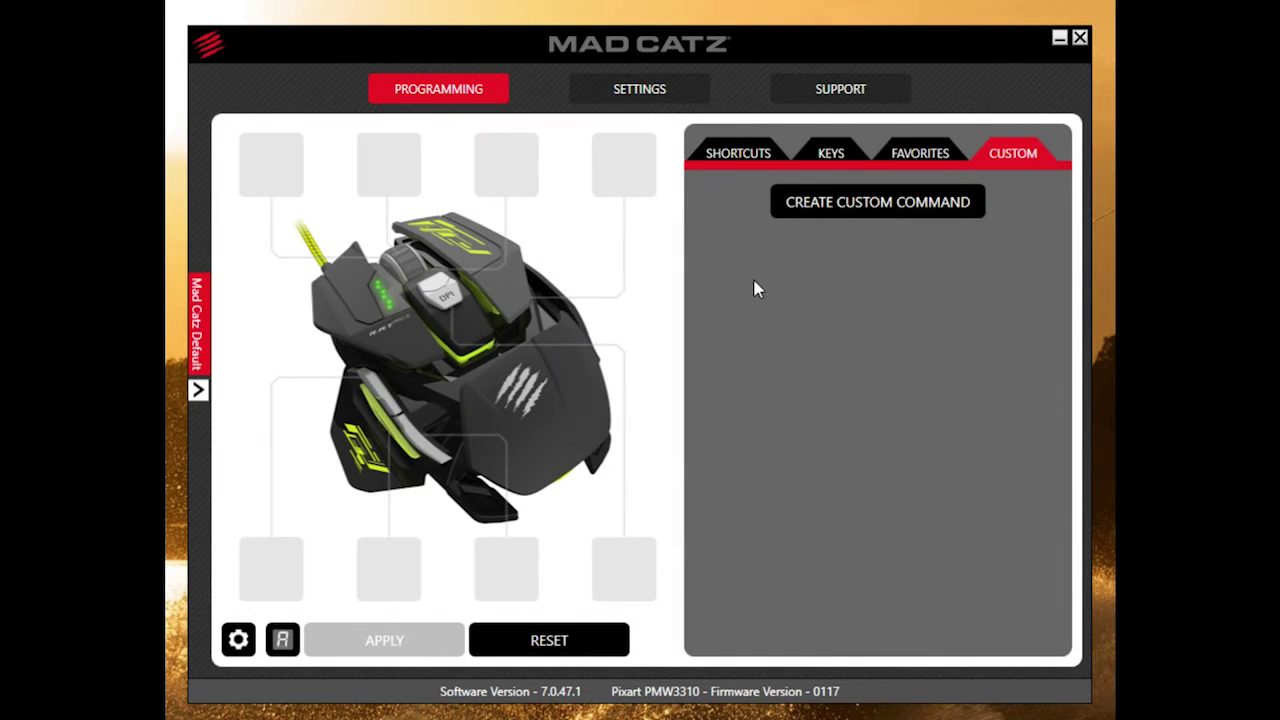
In Mouse Response D.P.I., compare levels 1–3 and select level 3 at 5000 with linked axes
left_click(240, 641)
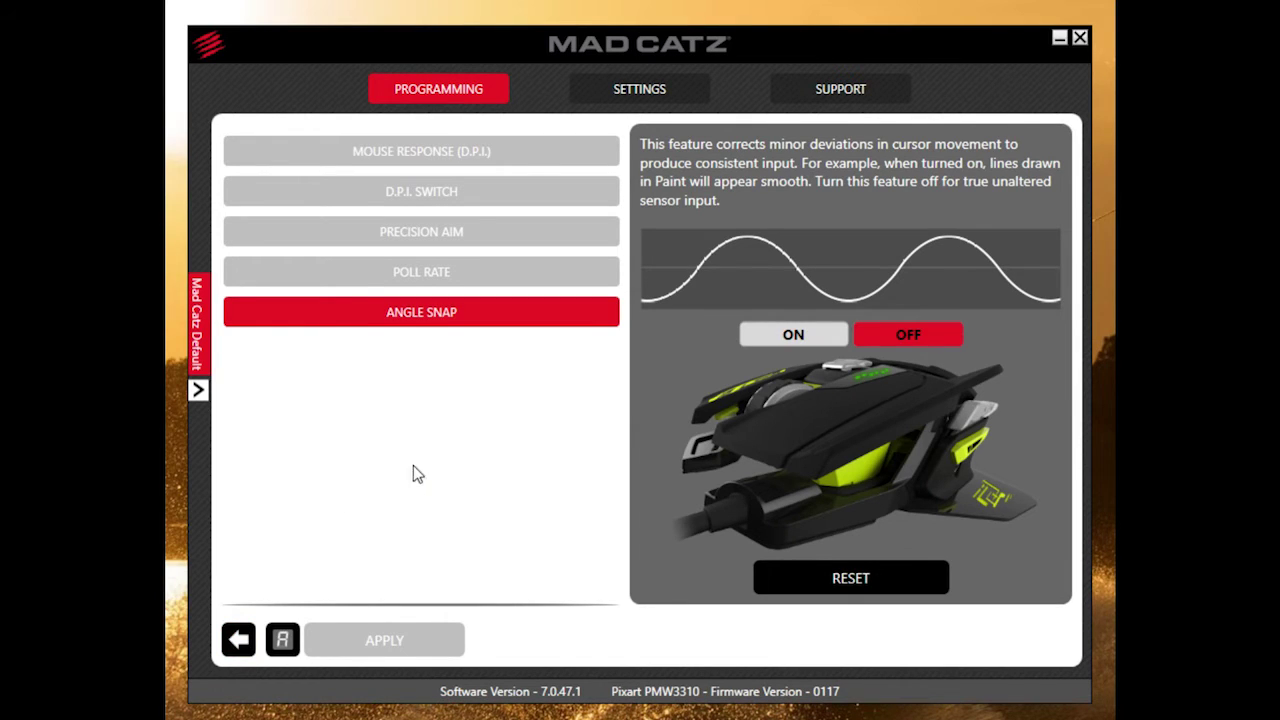
left_click(421, 153)
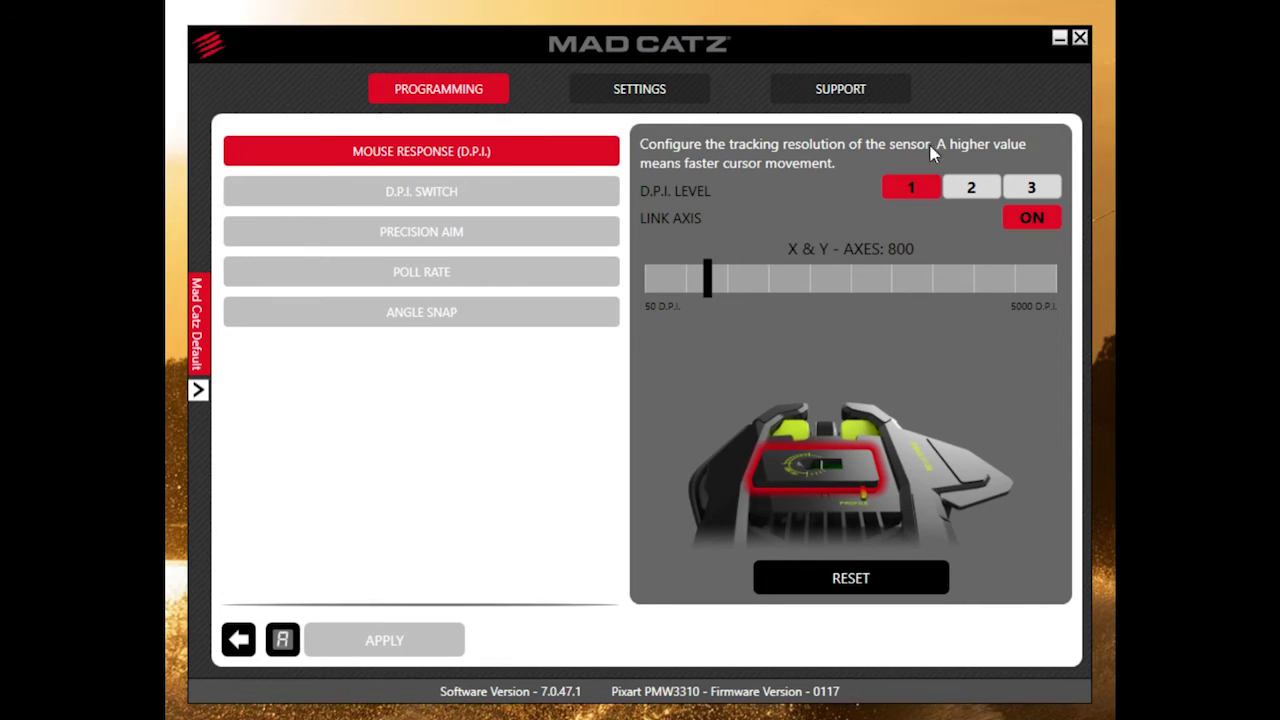
left_click(979, 190)
left_click(1028, 188)
left_click(978, 188)
left_click(900, 187)
left_click(976, 192)
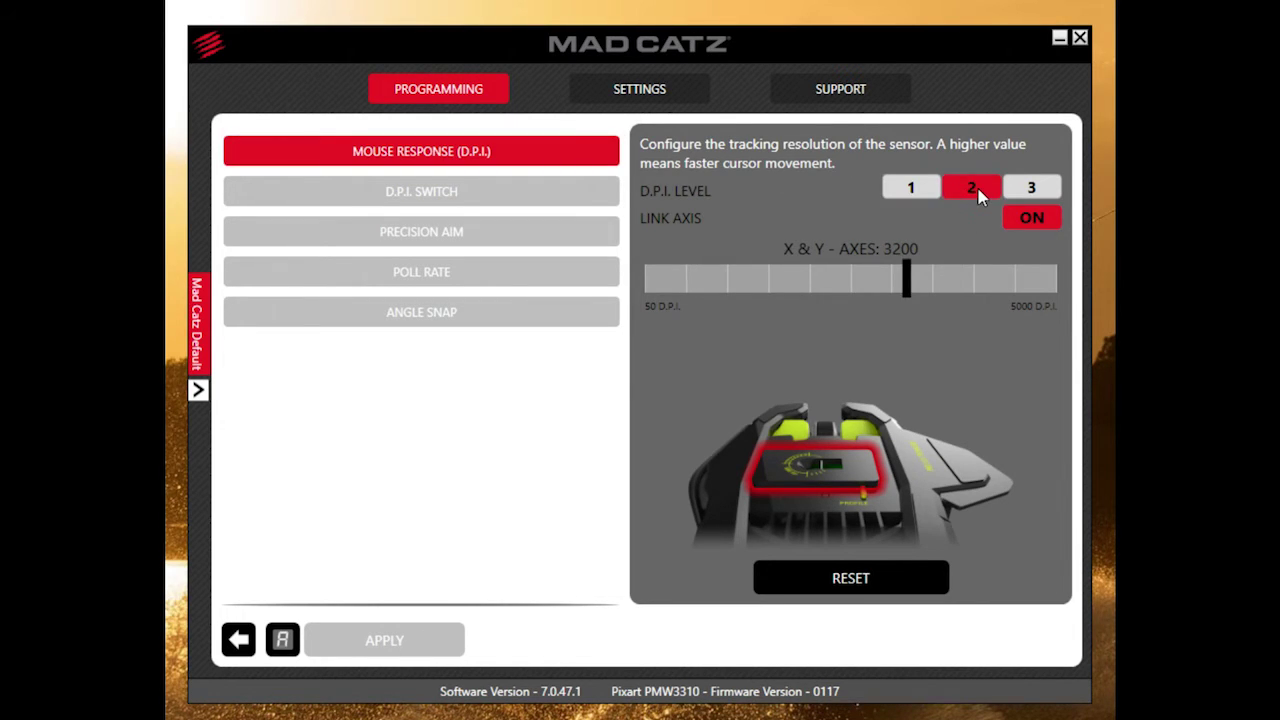
left_click(1030, 190)
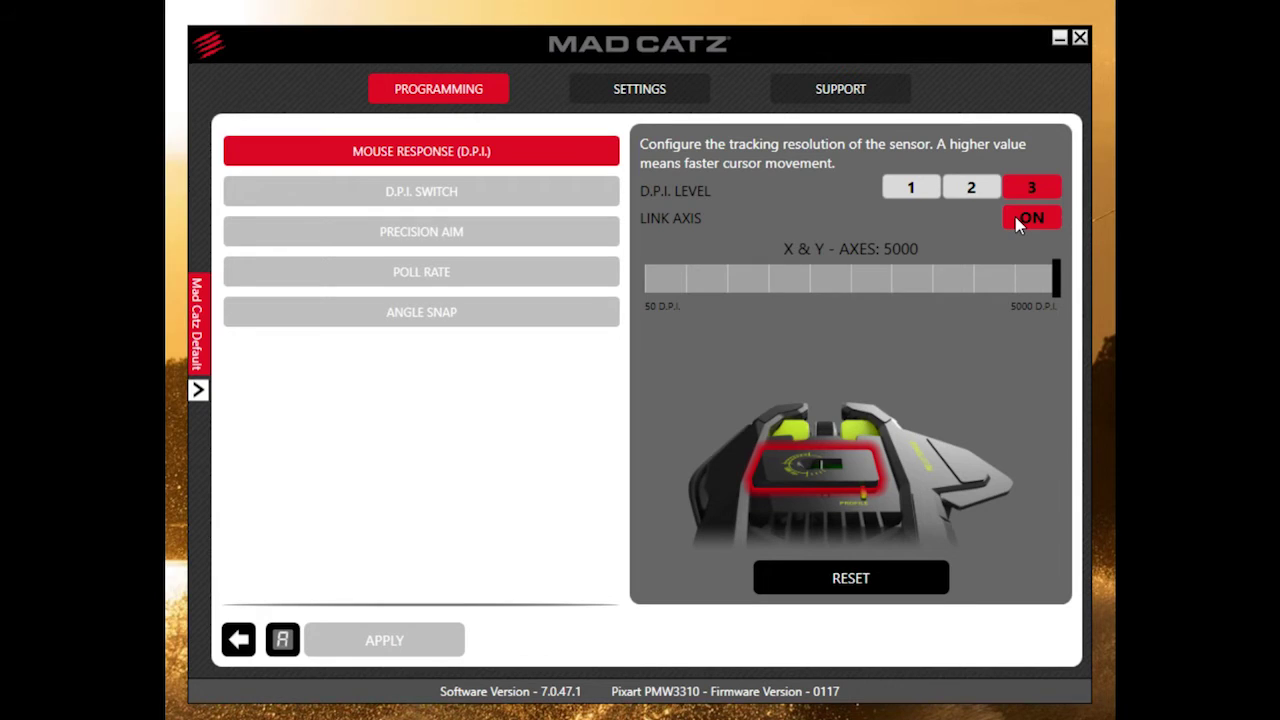
Check the D.P.I. Cycle button list, keep Dpi Button, and view Precision Aim at 100 DPI
left_click(546, 200)
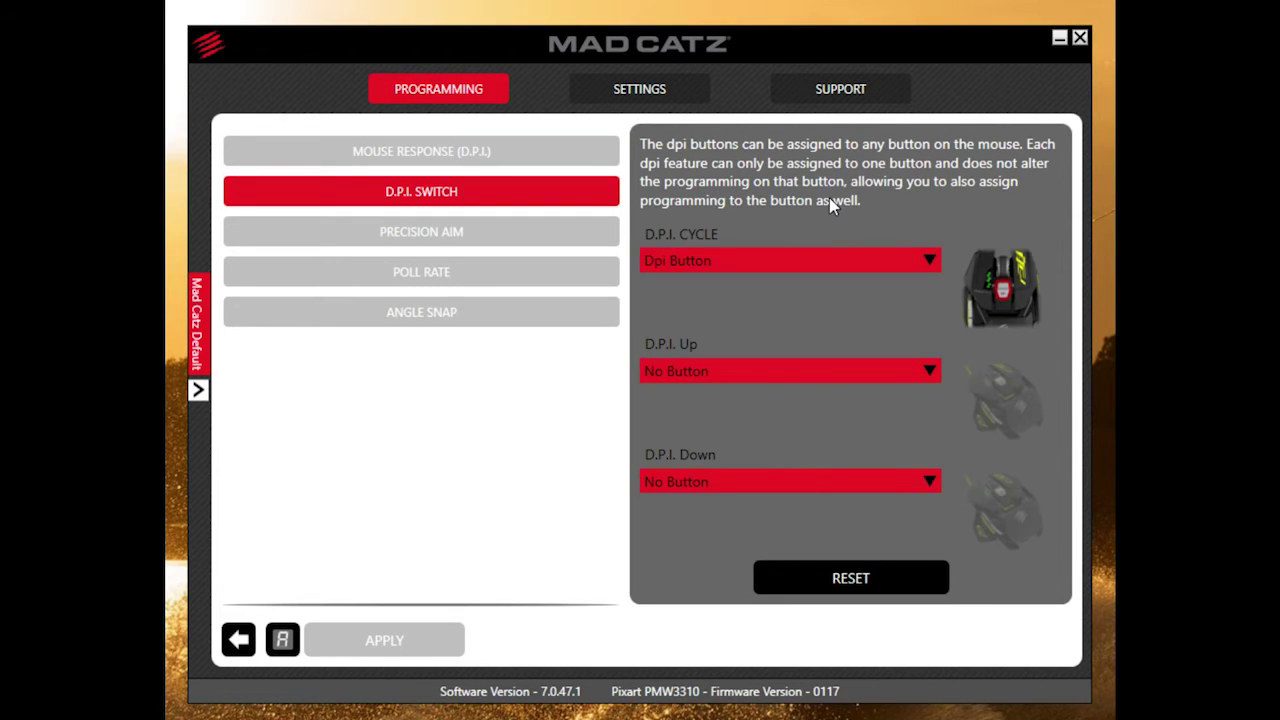
left_click(845, 265)
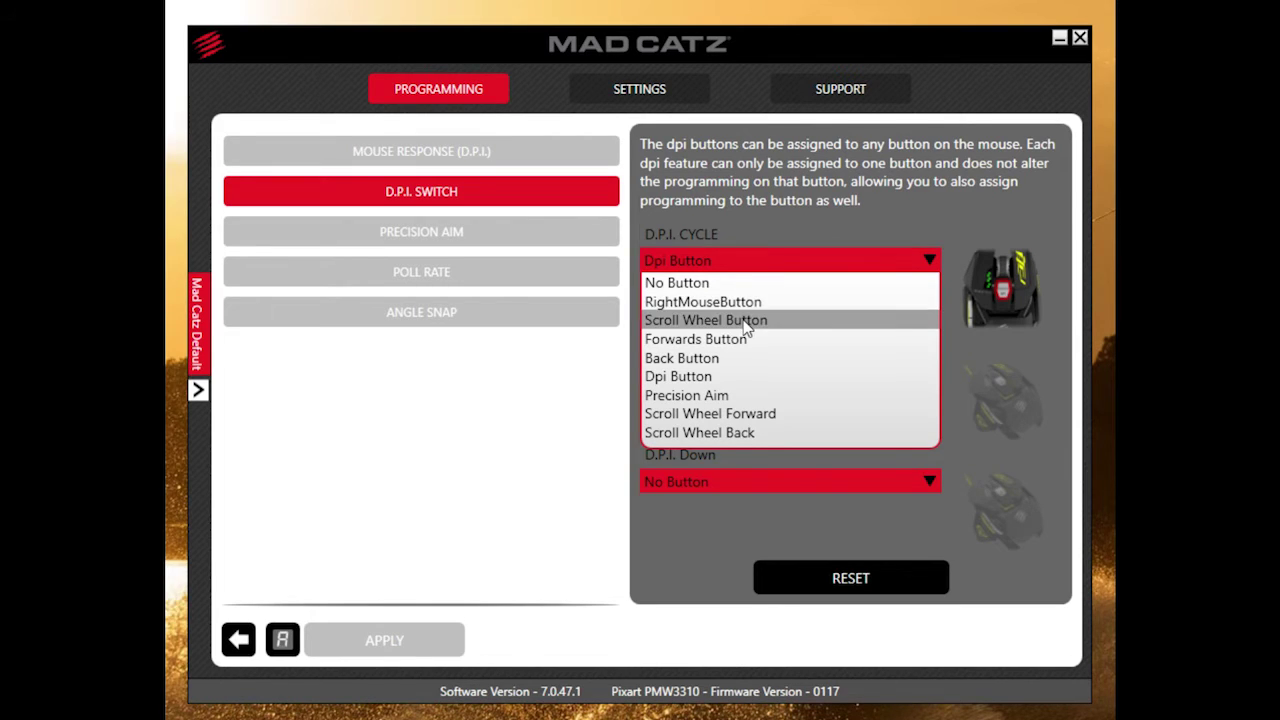
left_click(566, 456)
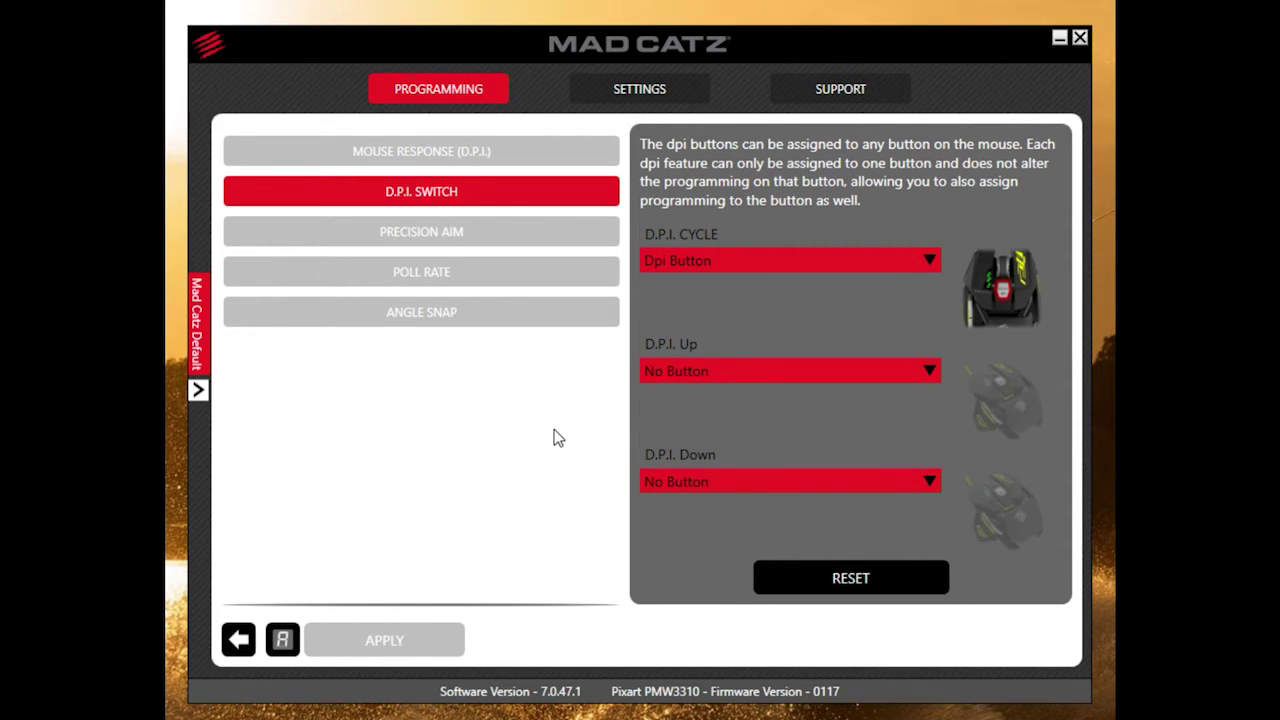
left_click(510, 231)
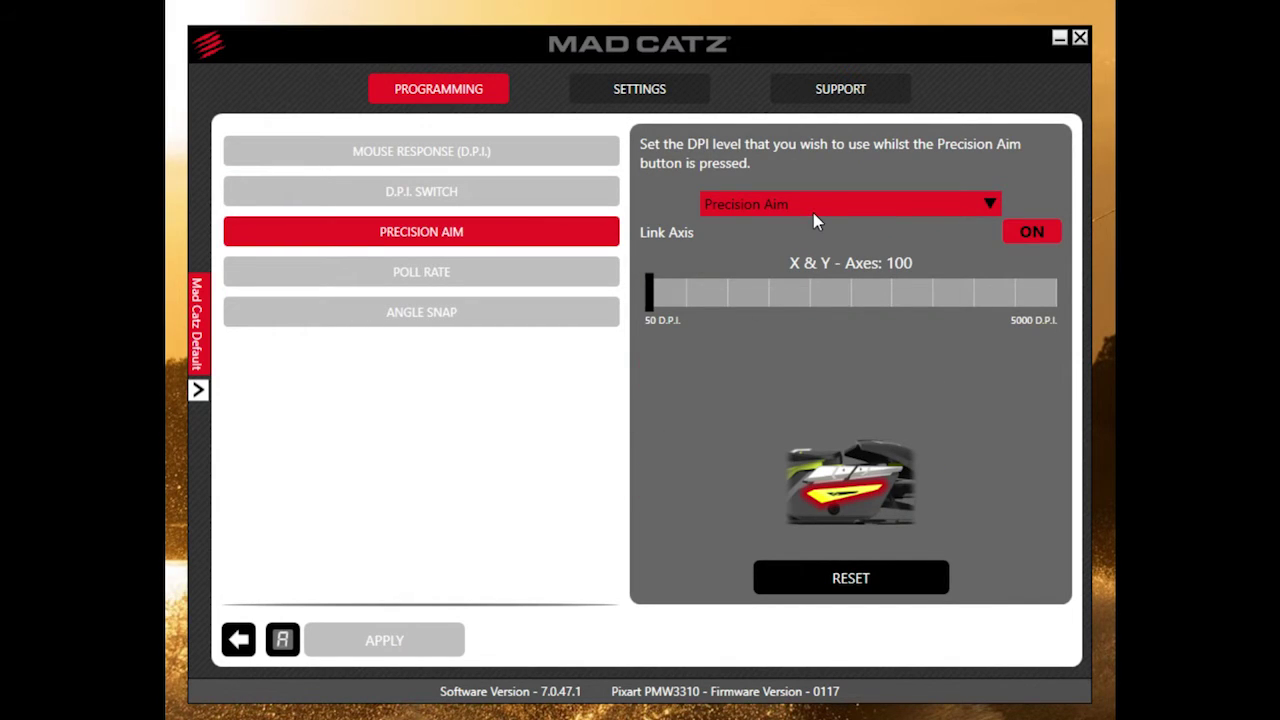
Review the Precision Aim trigger list without changes, then view Poll Rate at 1000Hz
left_click(745, 205)
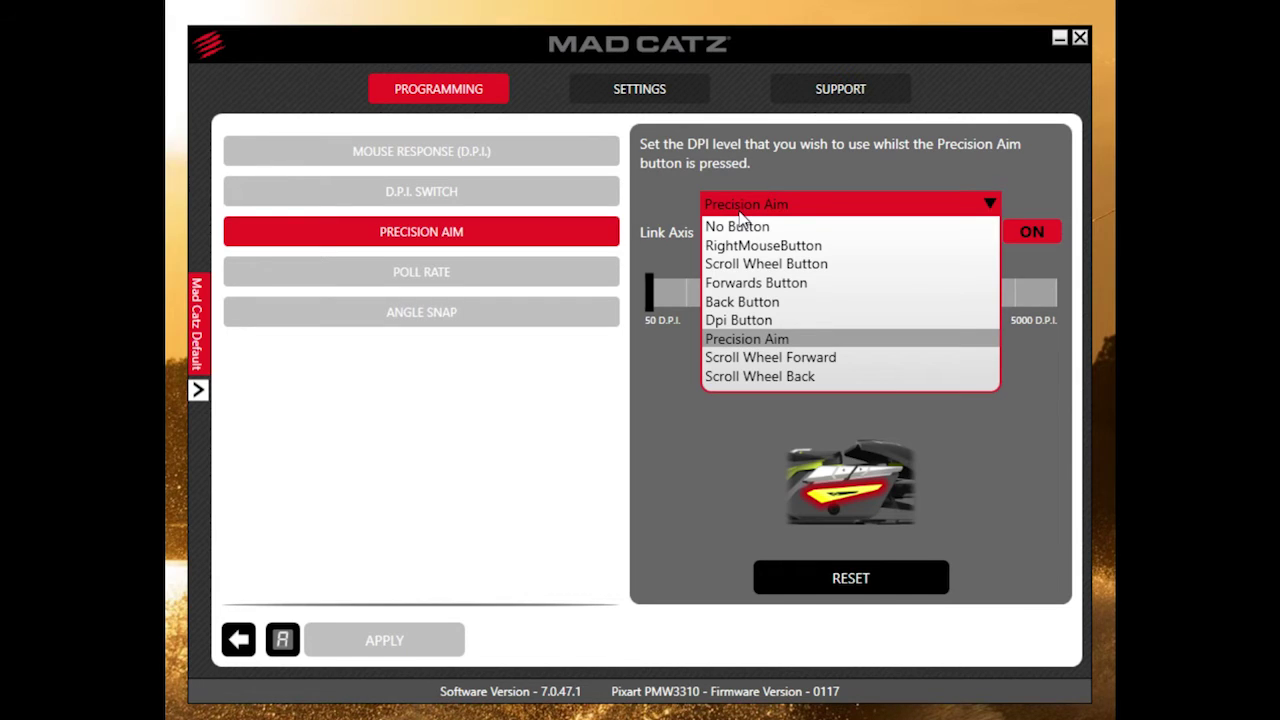
left_click(632, 432)
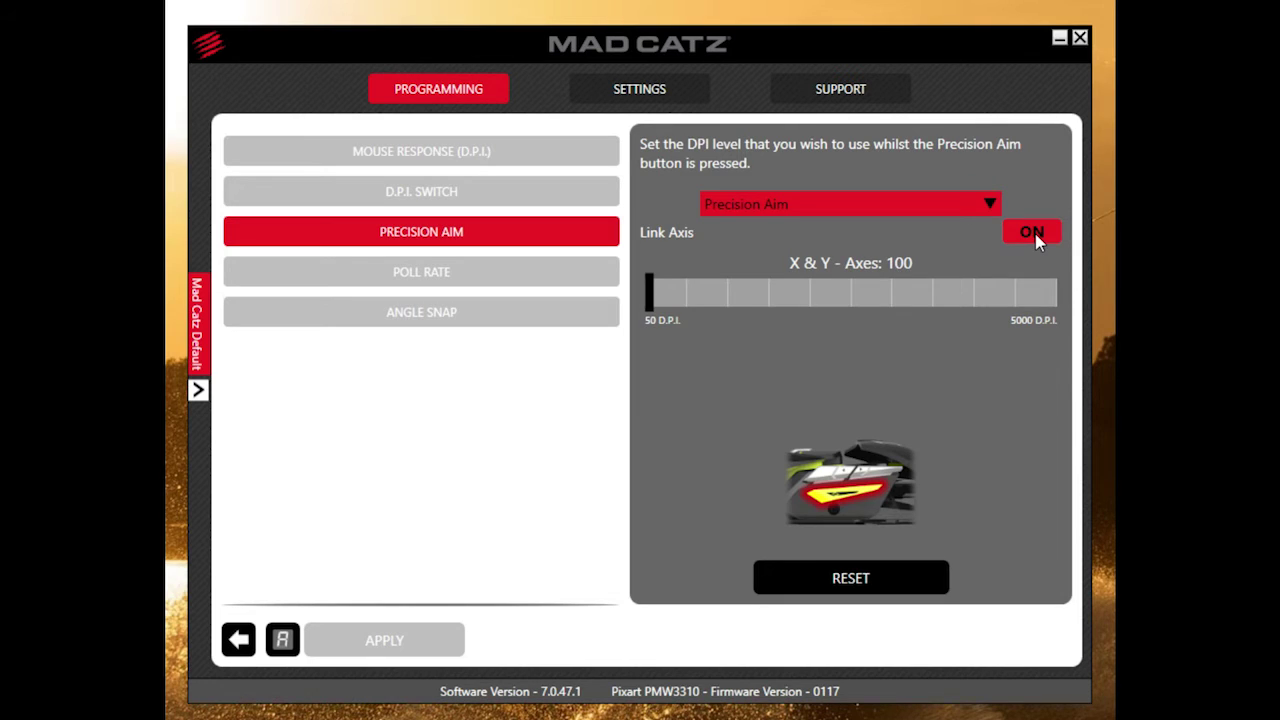
left_click(455, 275)
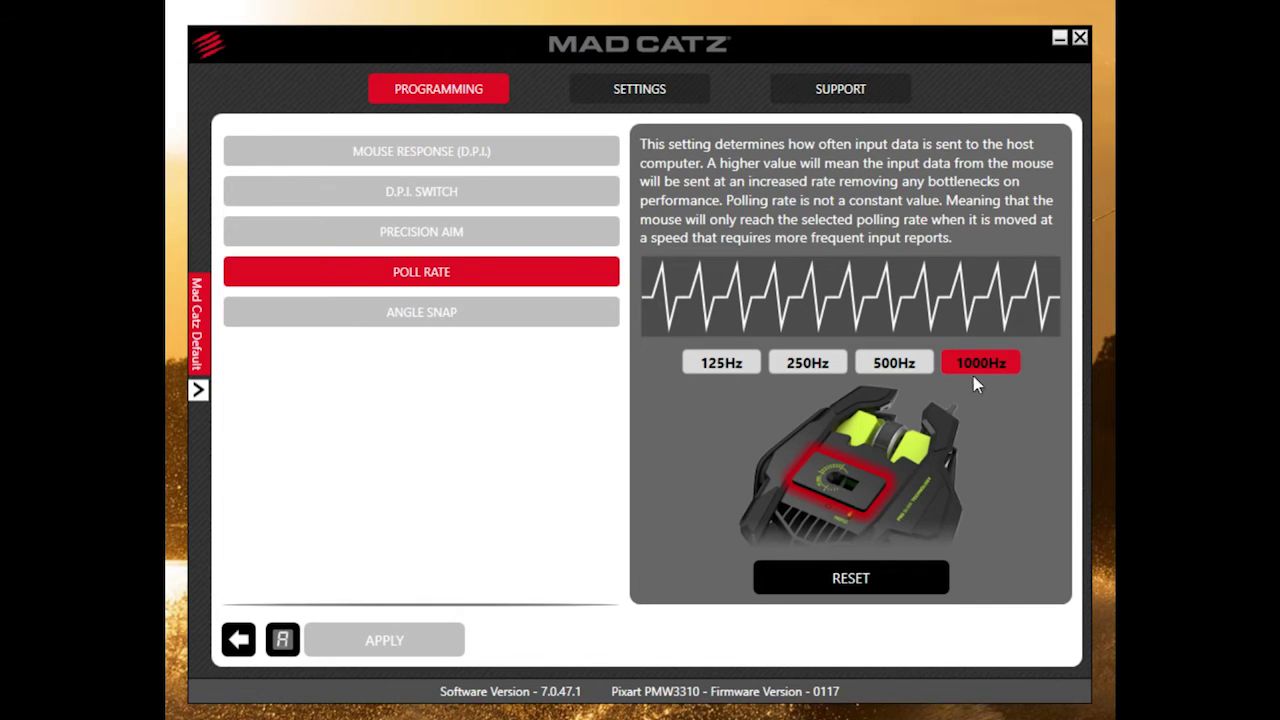
View the Angle Snap setting, leaving it off, and return to the main programming view
left_click(510, 326)
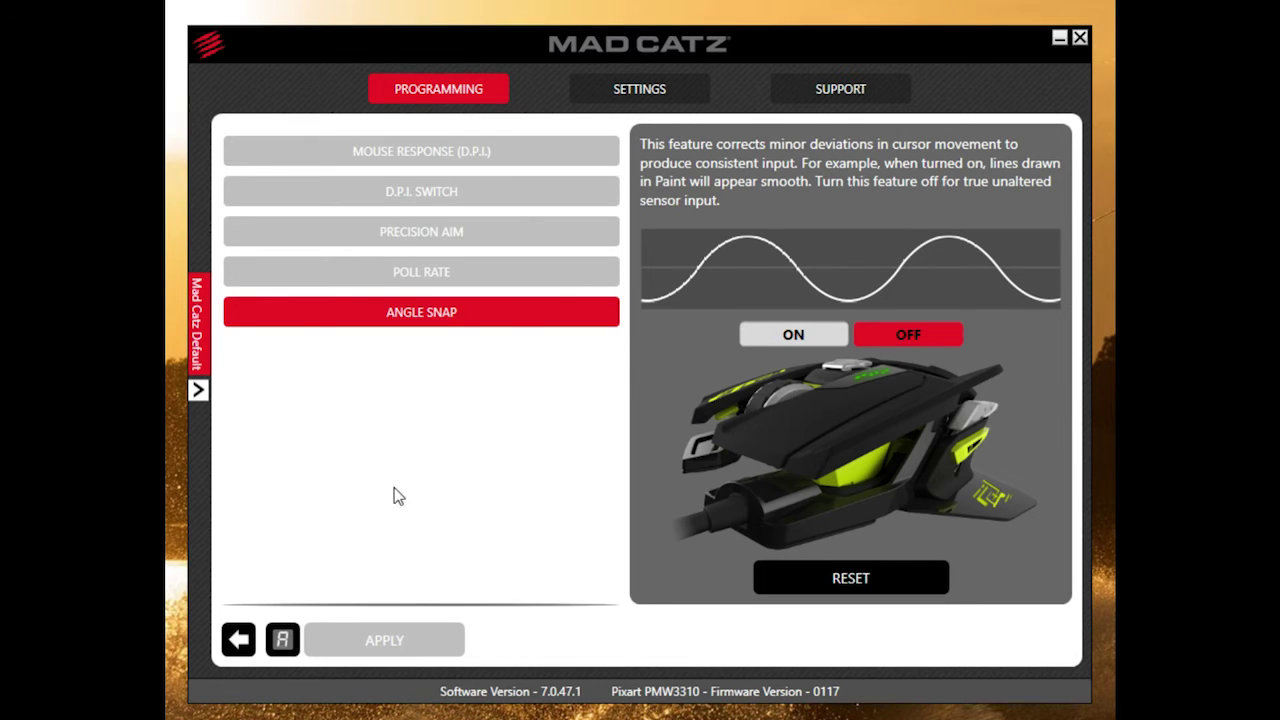
left_click(238, 640)
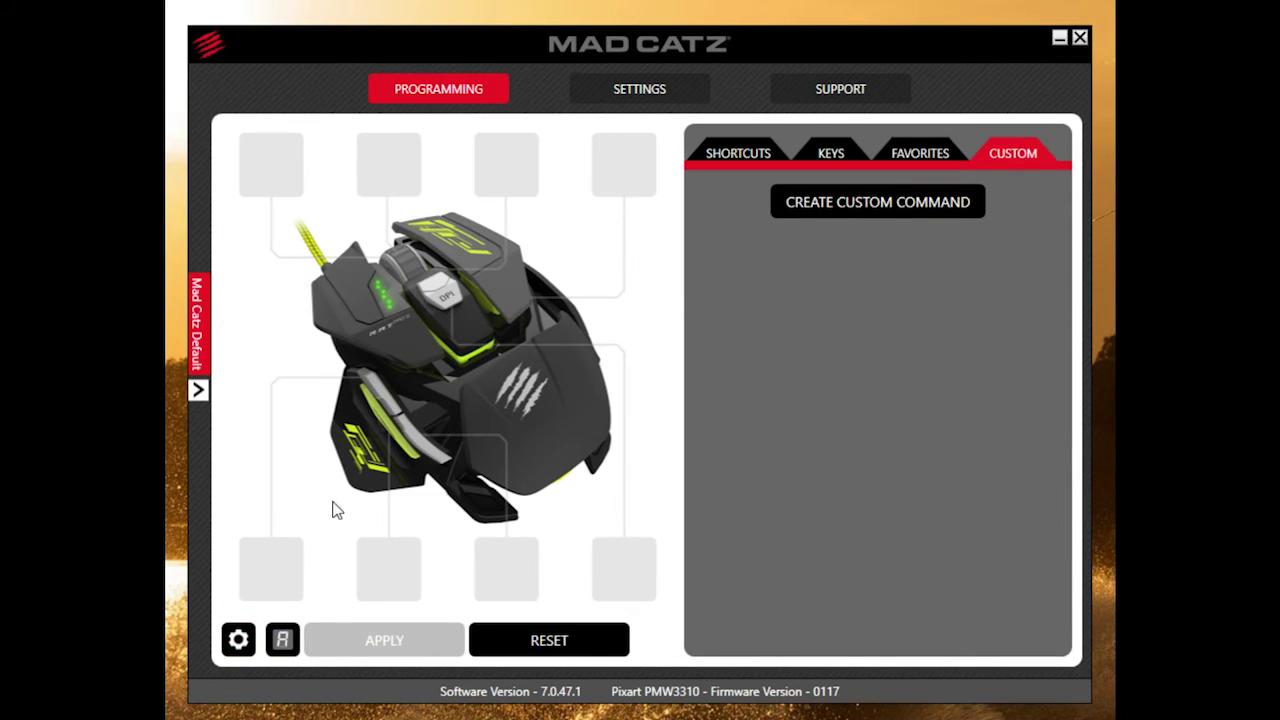
Cycle through the mouse modes back to the original, then expand the profile list showing Mad Catz Default
left_click(283, 648)
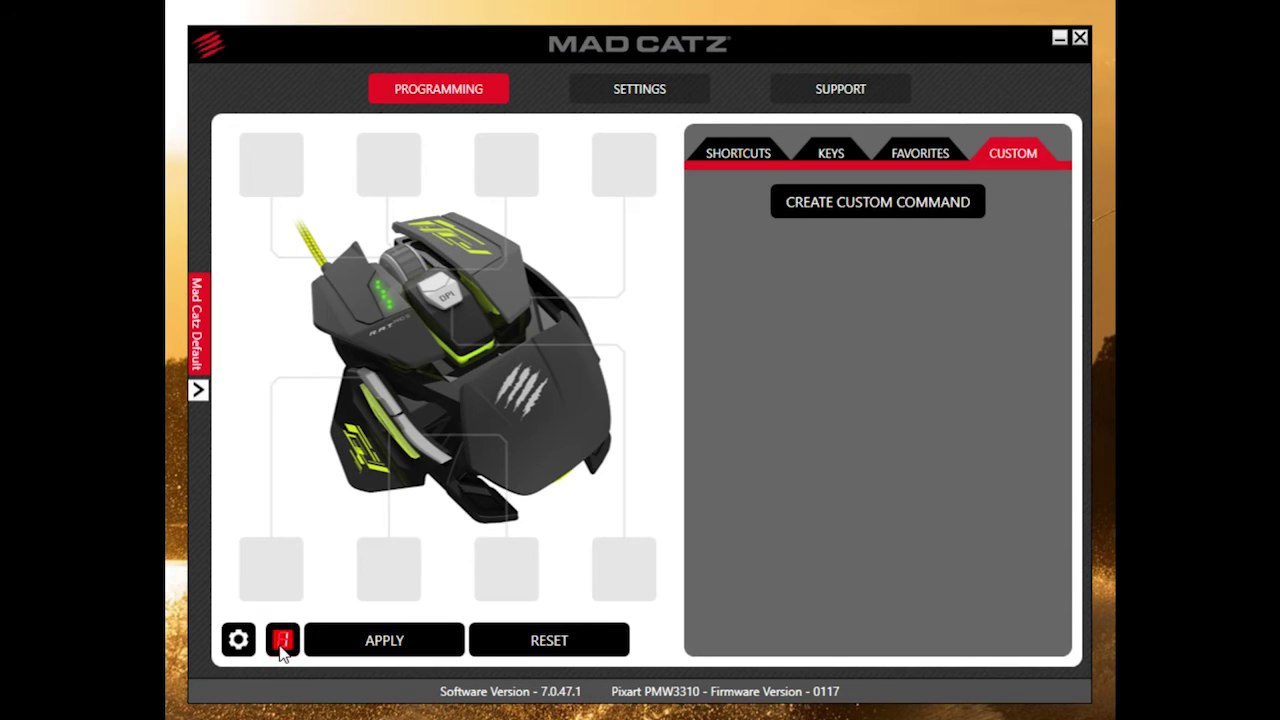
left_click(290, 643)
left_click(284, 644)
left_click(286, 648)
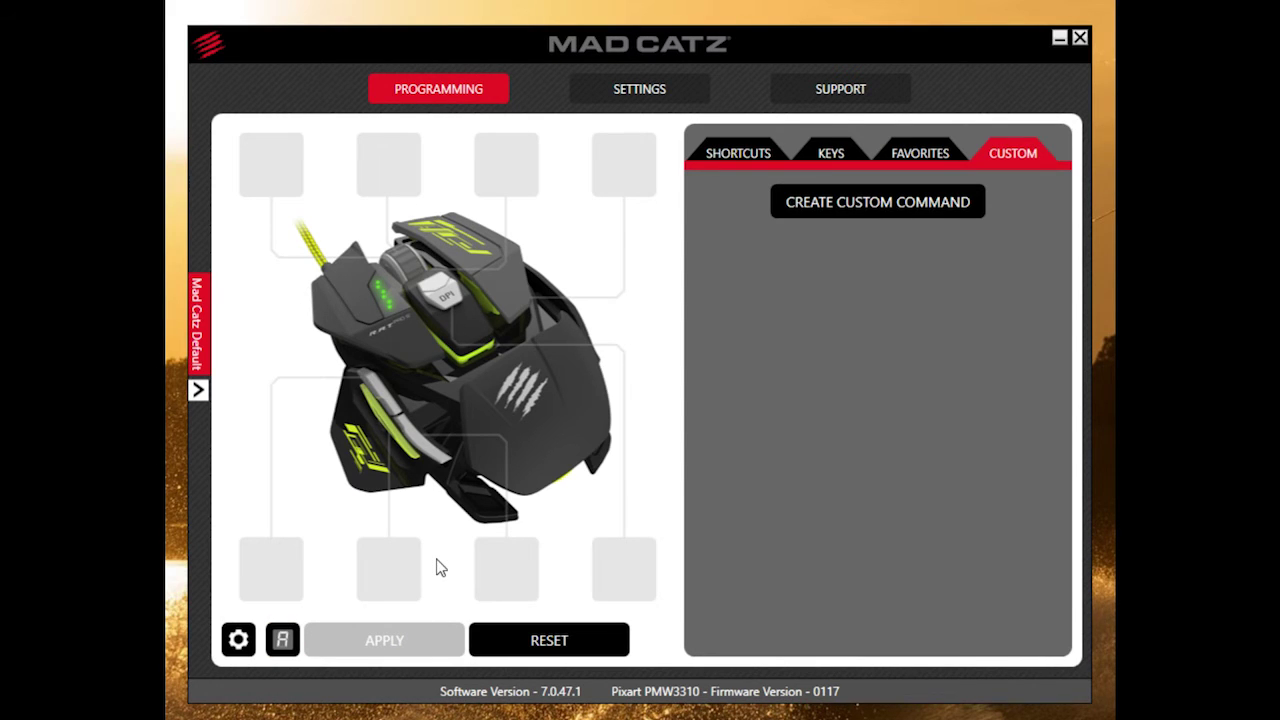
left_click(285, 645)
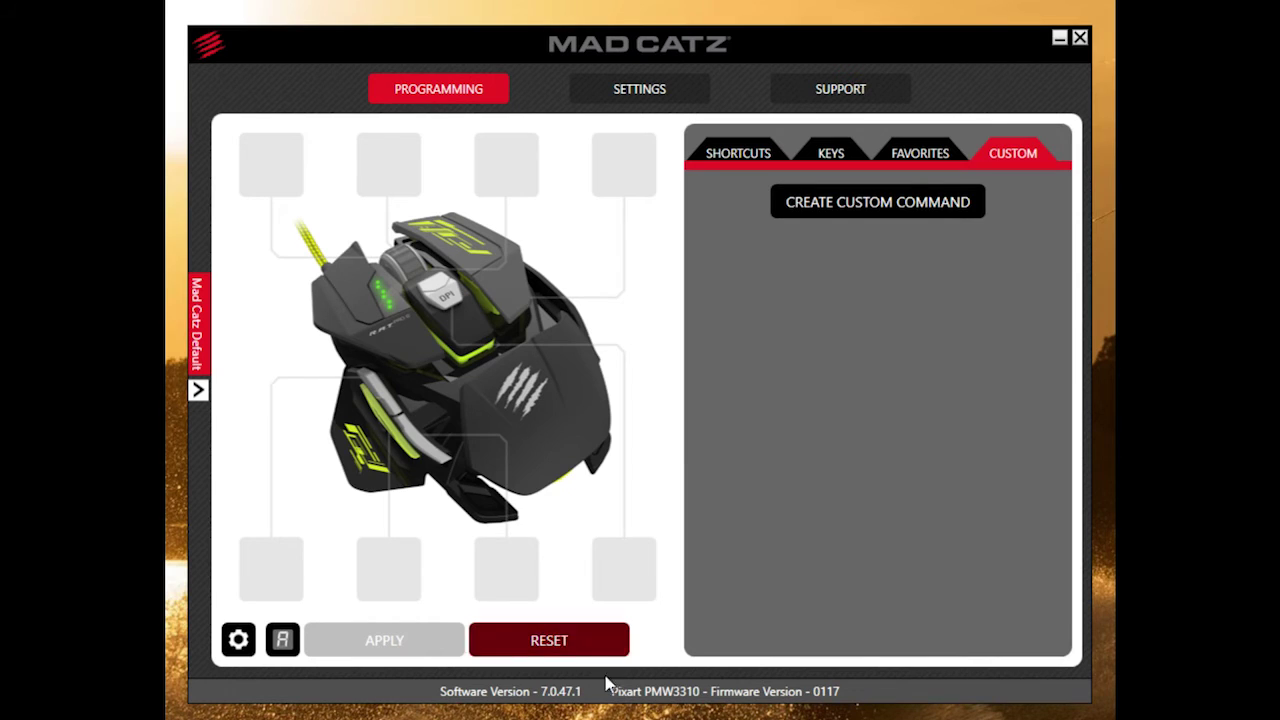
left_click(197, 389)
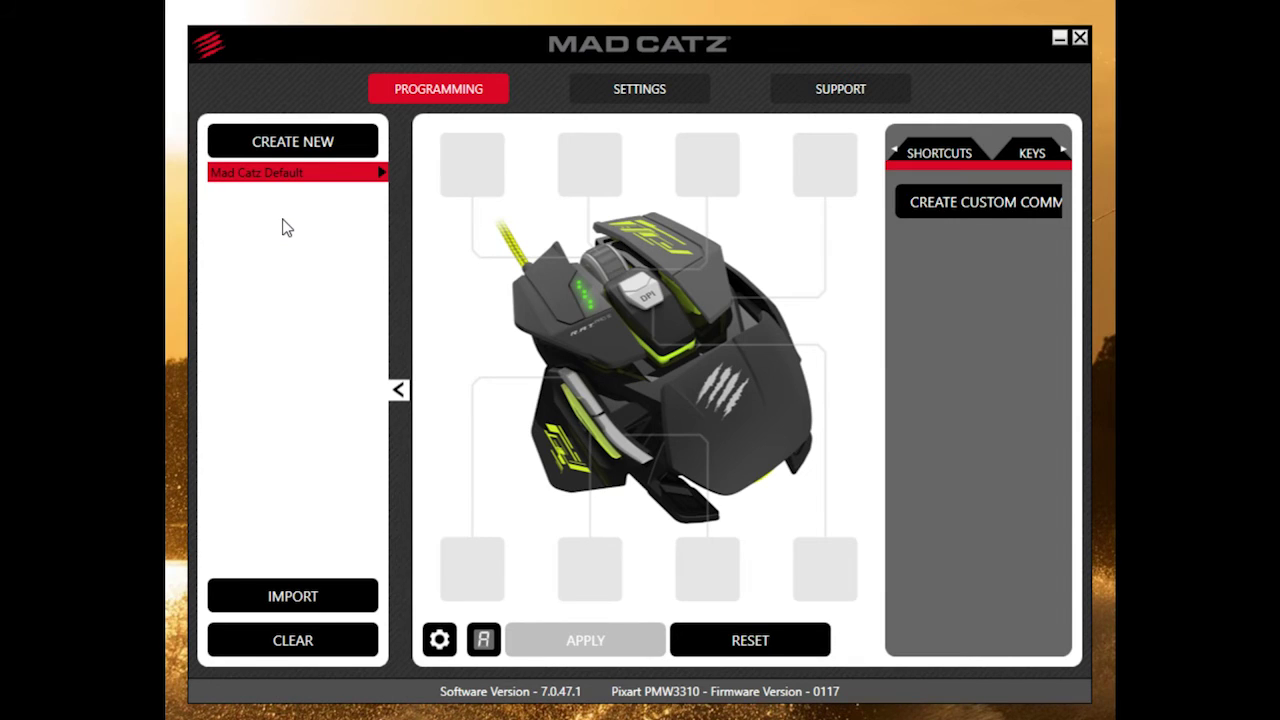
Collapse the profile panel and view Settings with Dynamic lift-off height at 1.00 mm
left_click(399, 396)
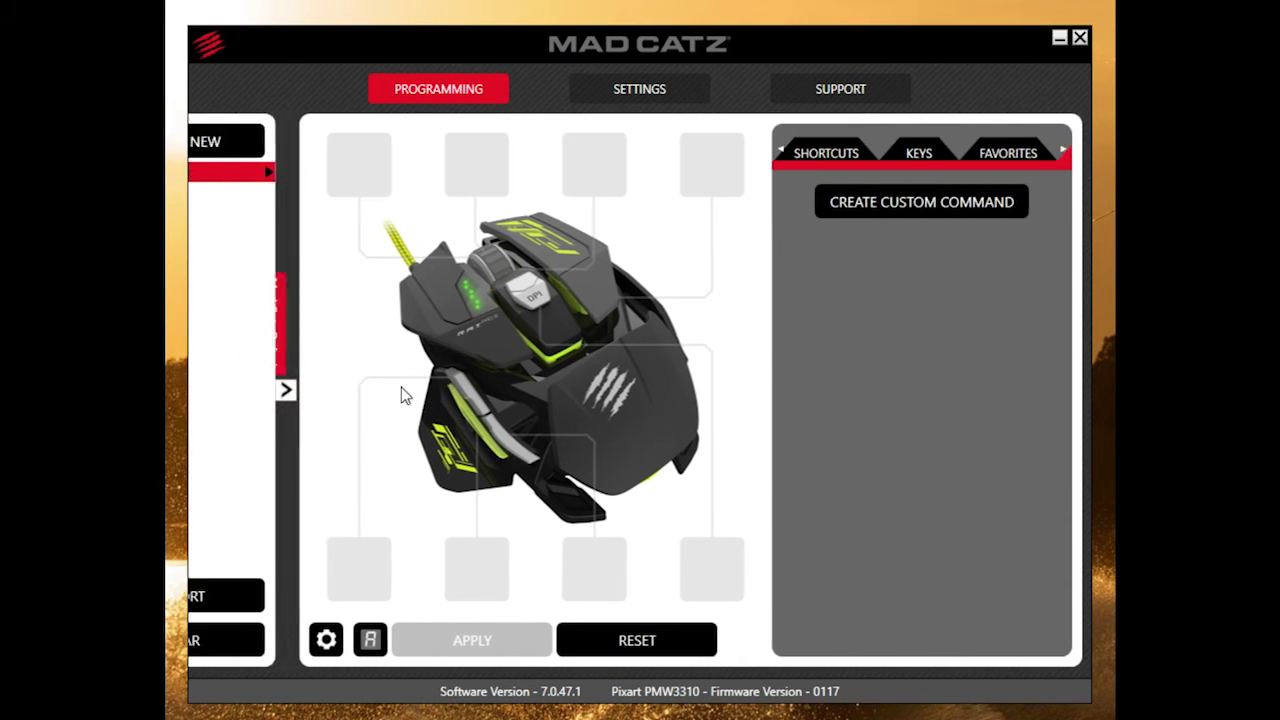
left_click(630, 100)
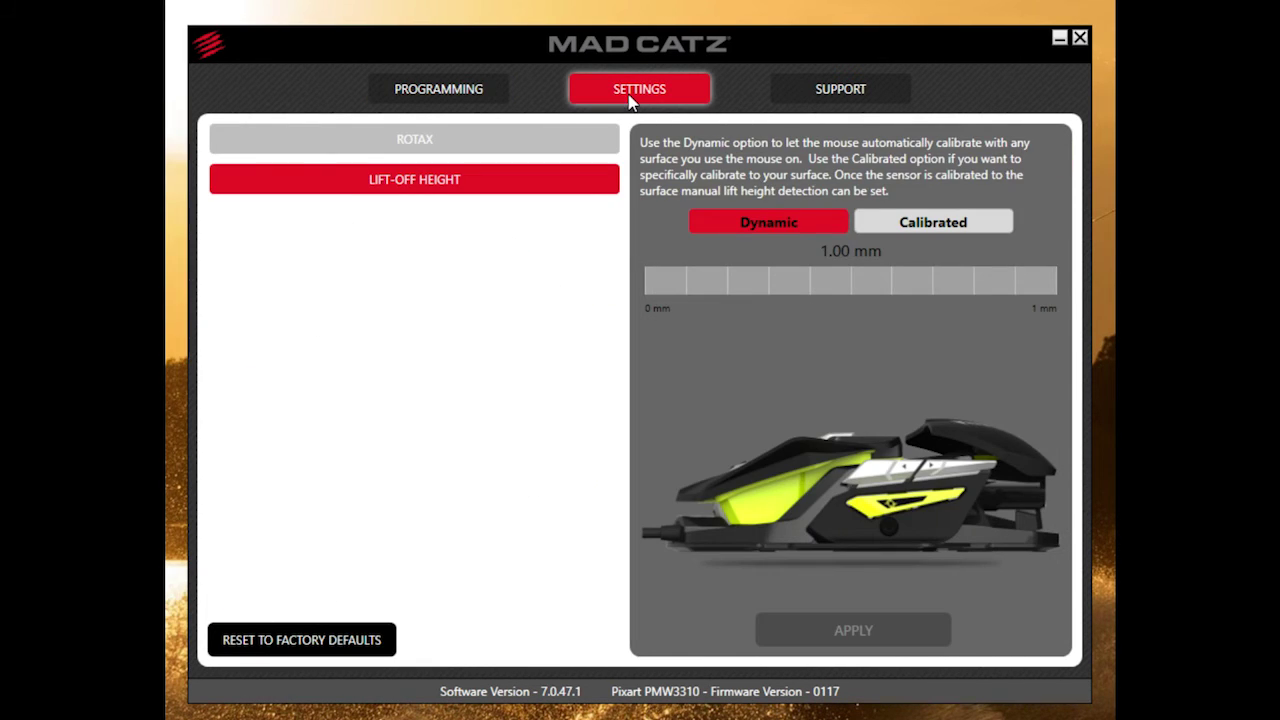
View the Rotax angle and lift-off height options, then bring up the Support resources page
left_click(512, 152)
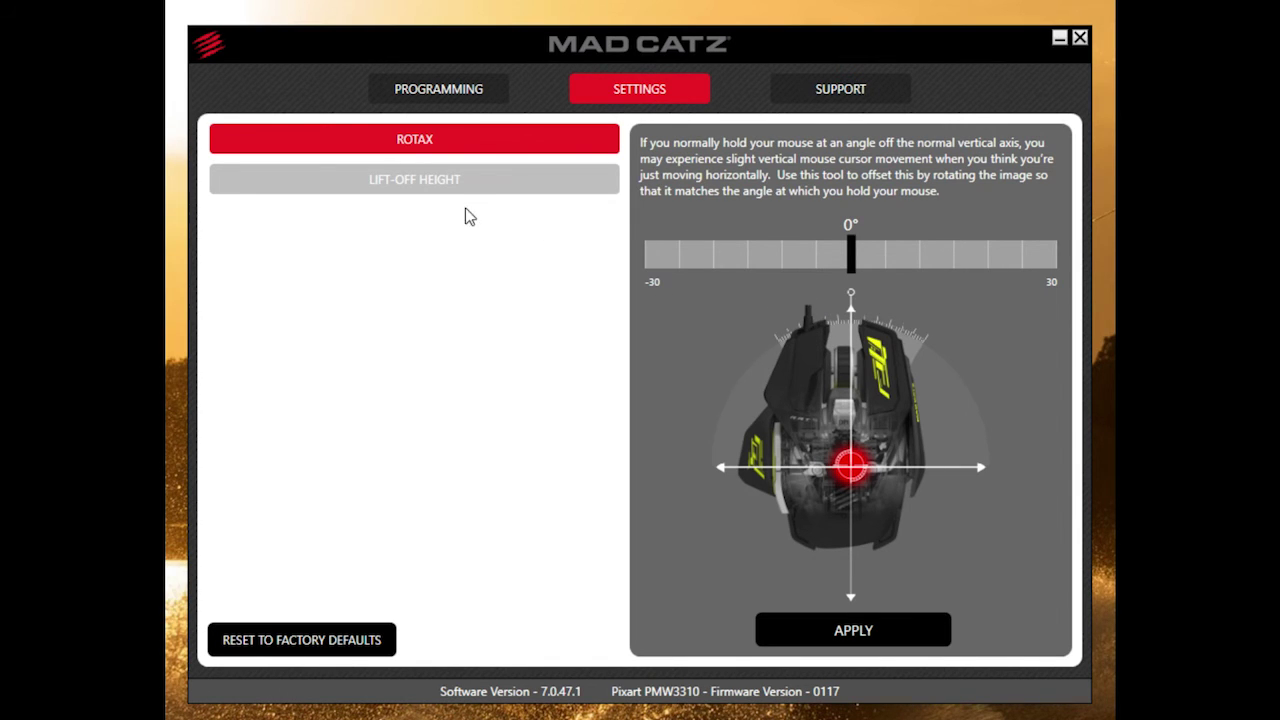
left_click(450, 184)
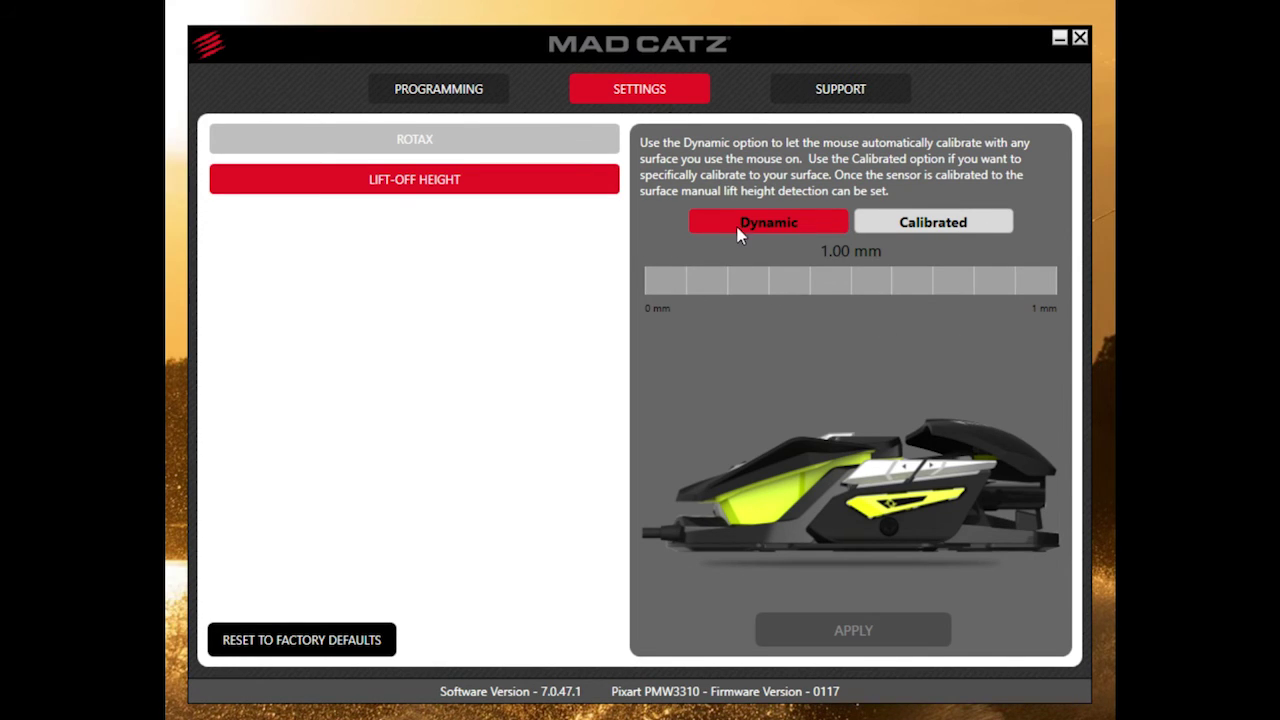
left_click(840, 106)
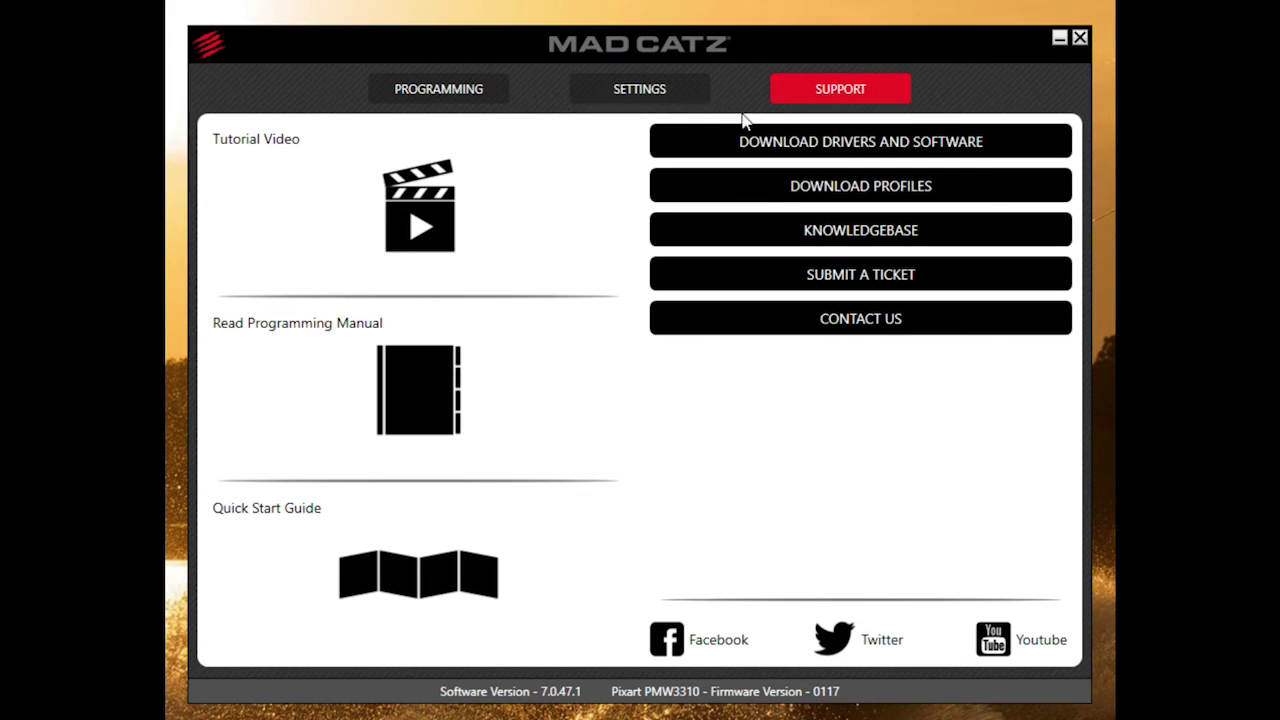
Go back to Programming and list the ready-made Shortcuts commands
left_click(476, 92)
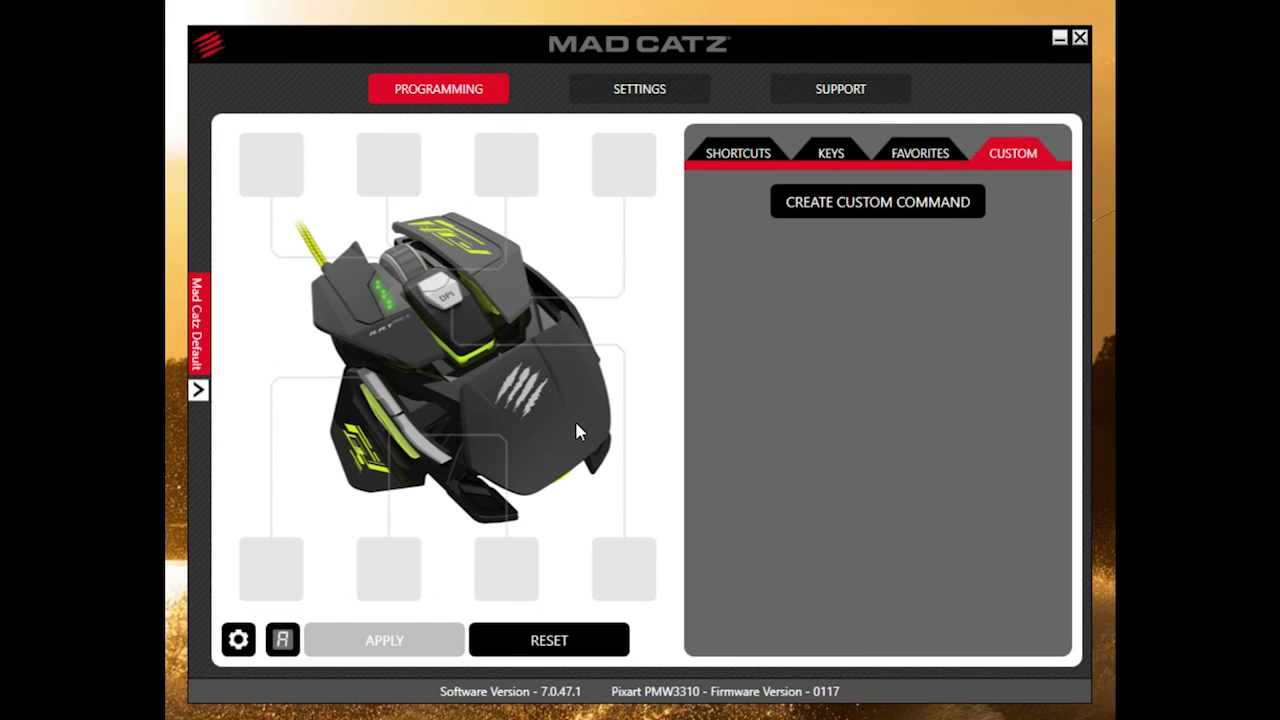
left_click(737, 157)
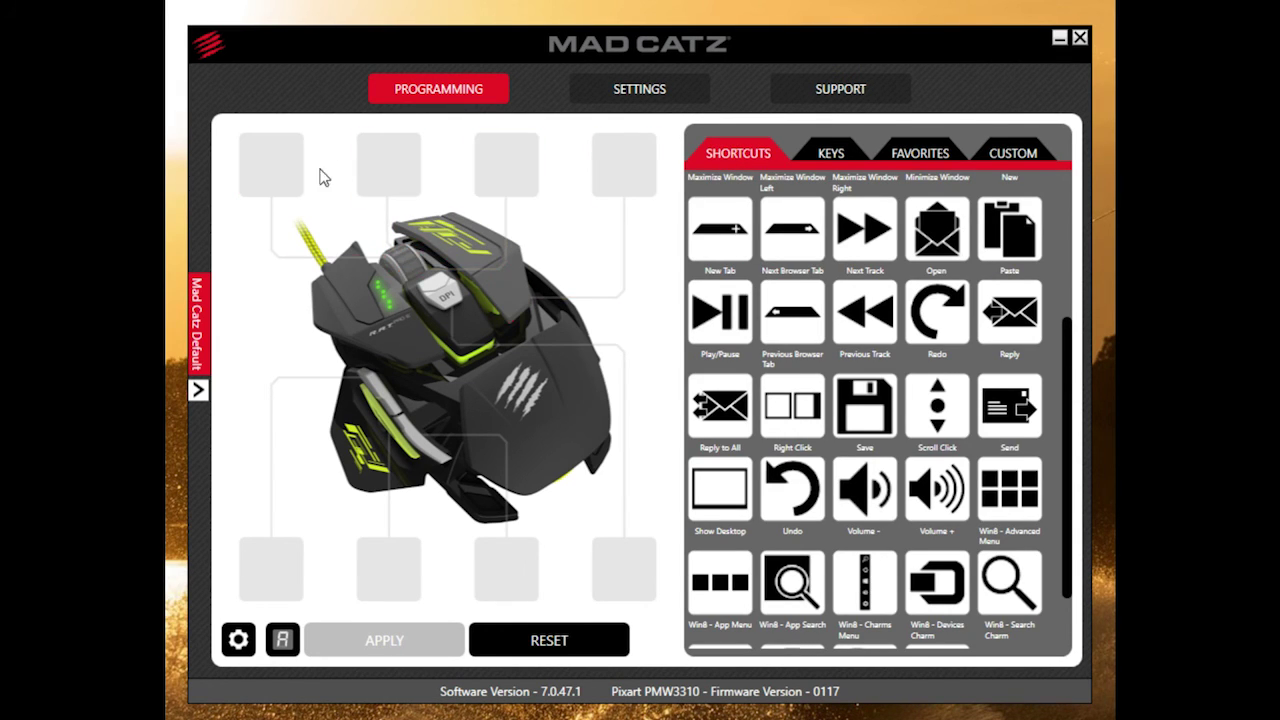
mouse_move(712, 600)
left_click_drag(712, 600, 642, 576)
left_click(646, 546)
mouse_move(725, 636)
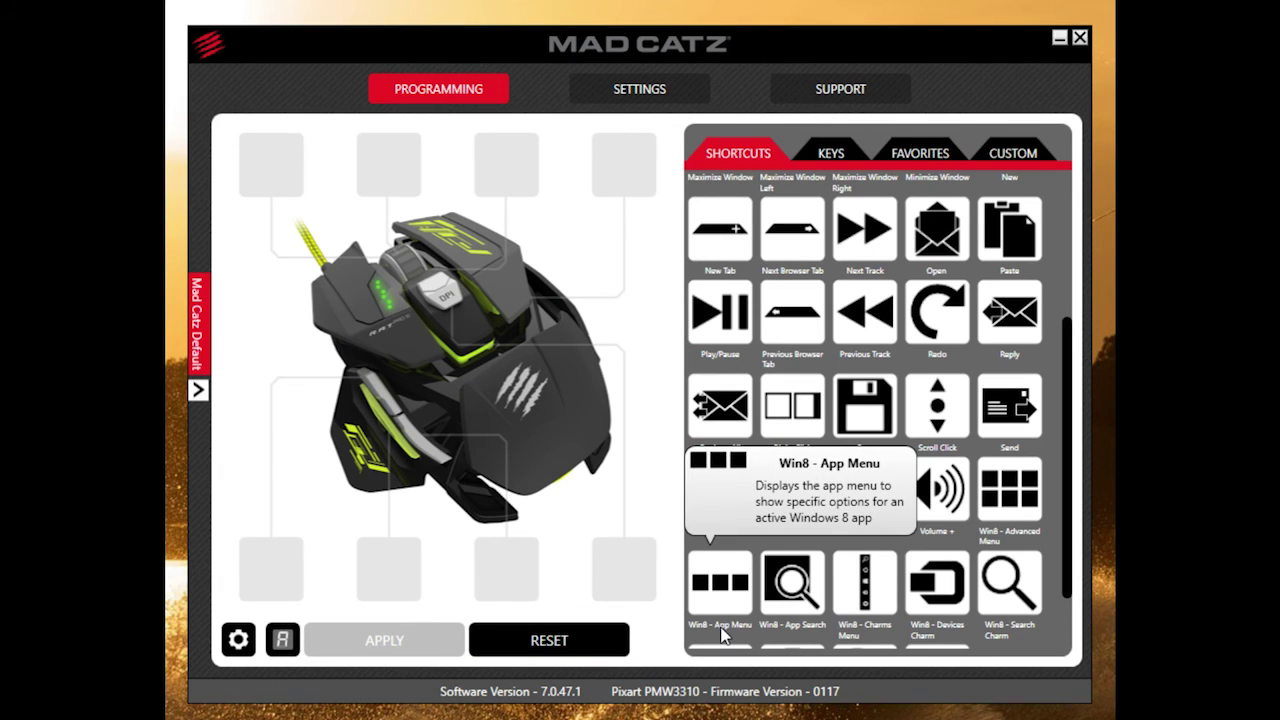